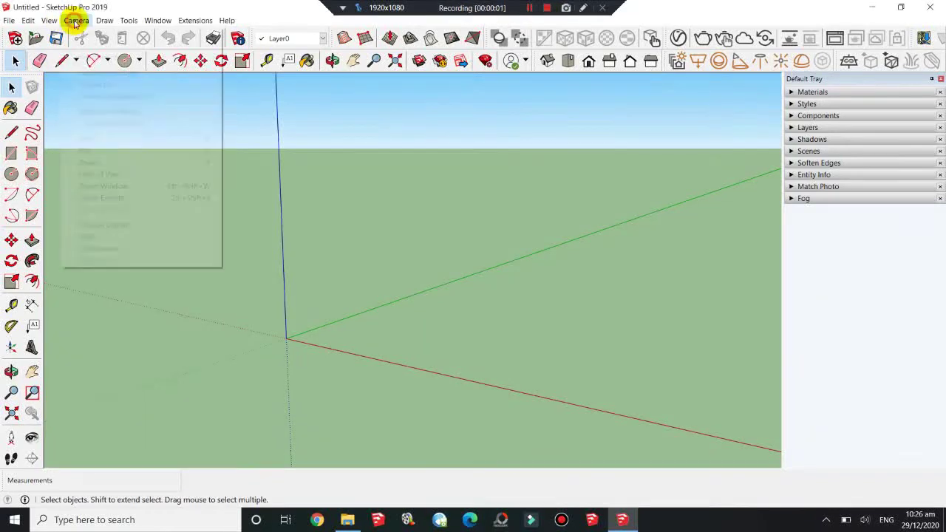
Switch to the Right view and zoom so the new upright rectangle fills the screen
{"action": "left_click", "coordinate": [609, 60]}
{"action": "left_click", "coordinate": [354, 60]}
{"action": "type", "text": "18.36"}
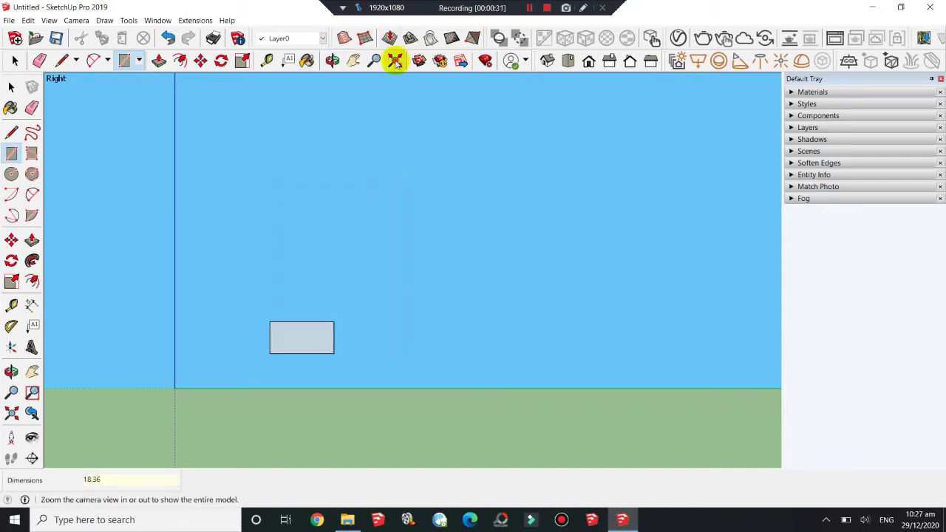
{"action": "left_click", "coordinate": [396, 60]}
{"action": "left_click_drag", "start_coordinate": [402, 194], "coordinate": [395, 245]}
{"action": "key", "text": "space"}
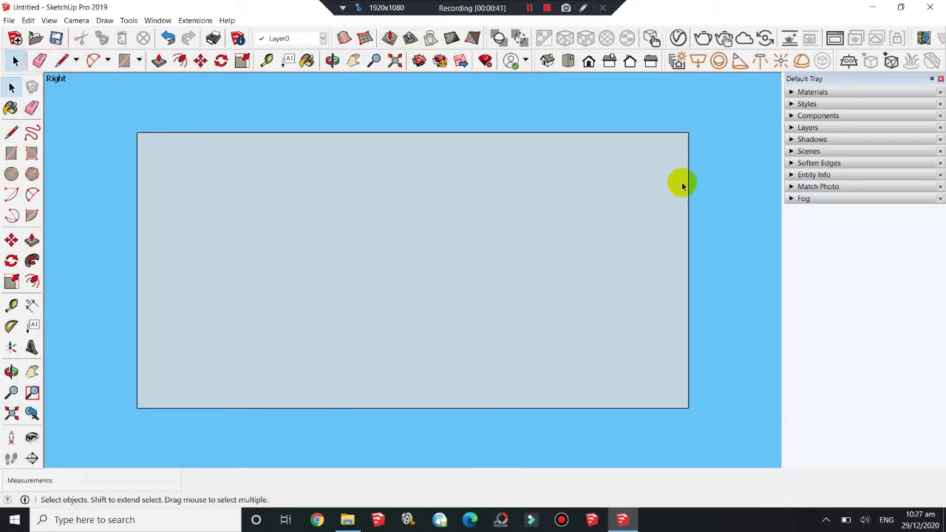
Stretch the rectangle wider by moving its right edge, then zoom out to fit it
{"action": "left_click", "coordinate": [201, 60]}
{"action": "left_click_drag", "start_coordinate": [272, 176], "coordinate": [332, 59]}
{"action": "left_click", "coordinate": [374, 60]}
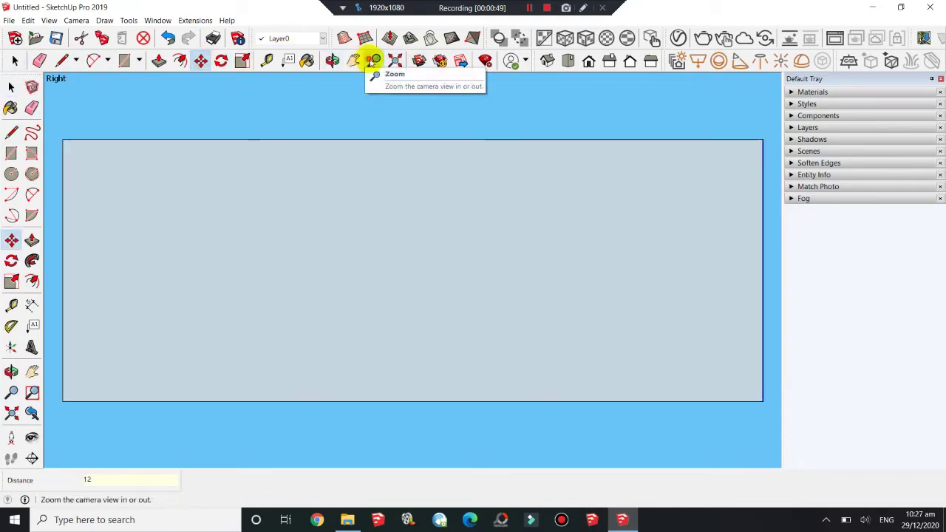
{"action": "left_click_drag", "start_coordinate": [79, 104], "coordinate": [79, 114]}
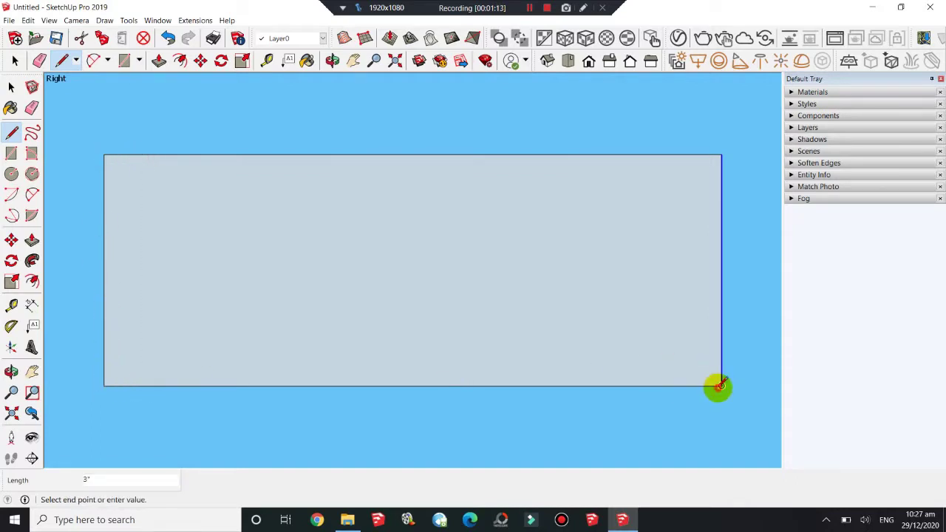
{"action": "key", "text": "space"}
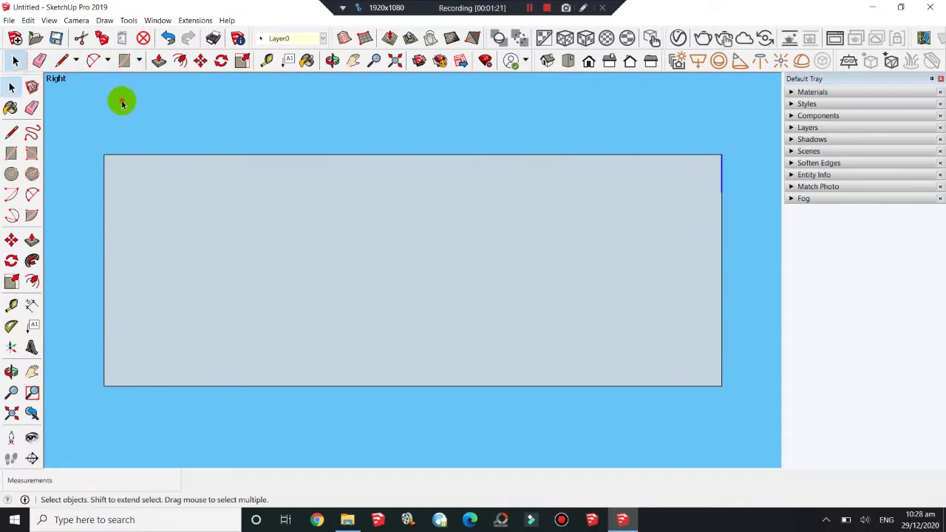
Round each of the four corners with arcs and offset the rounded face inward
{"action": "left_click", "coordinate": [93, 60]}
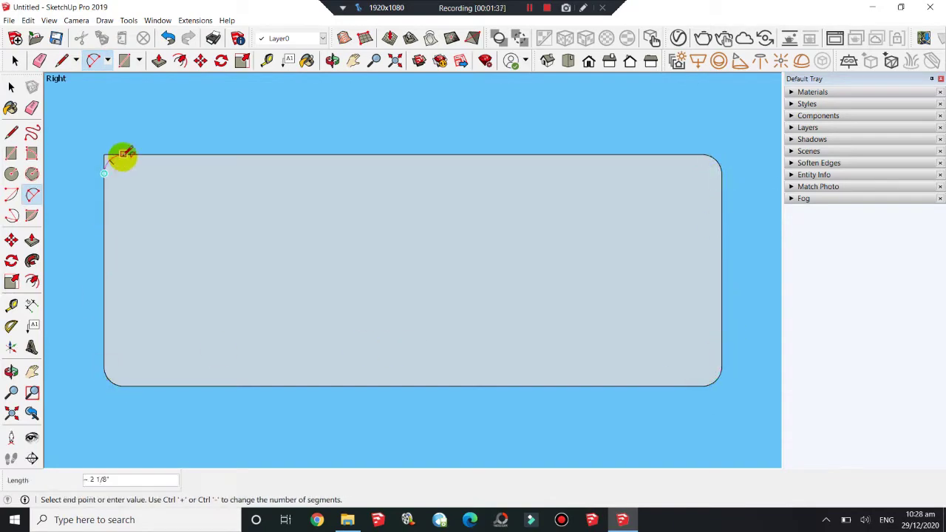
{"action": "key", "text": "space"}
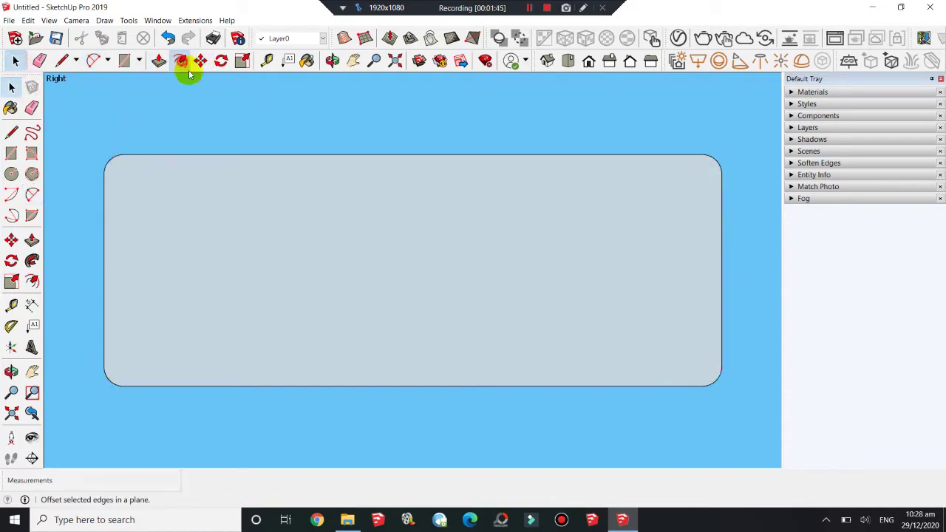
{"action": "left_click", "coordinate": [180, 60]}
{"action": "left_click", "coordinate": [258, 164]}
{"action": "key", "text": "Return"}
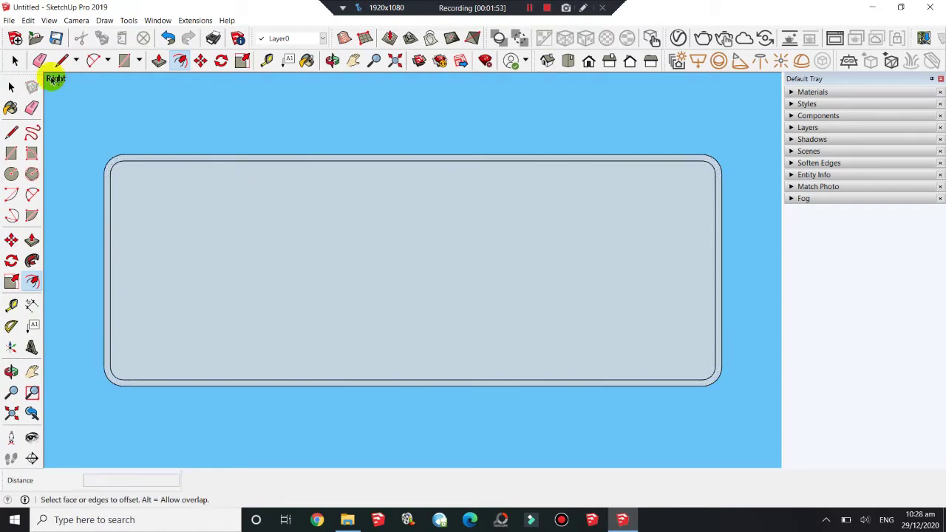
{"action": "key", "text": "Delete"}
Turn on perspective projection and orbit away from the side view
{"action": "left_click", "coordinate": [76, 20]}
{"action": "left_click", "coordinate": [108, 85]}
{"action": "middle_click_drag", "start_coordinate": [108, 86], "coordinate": [478, 317]}
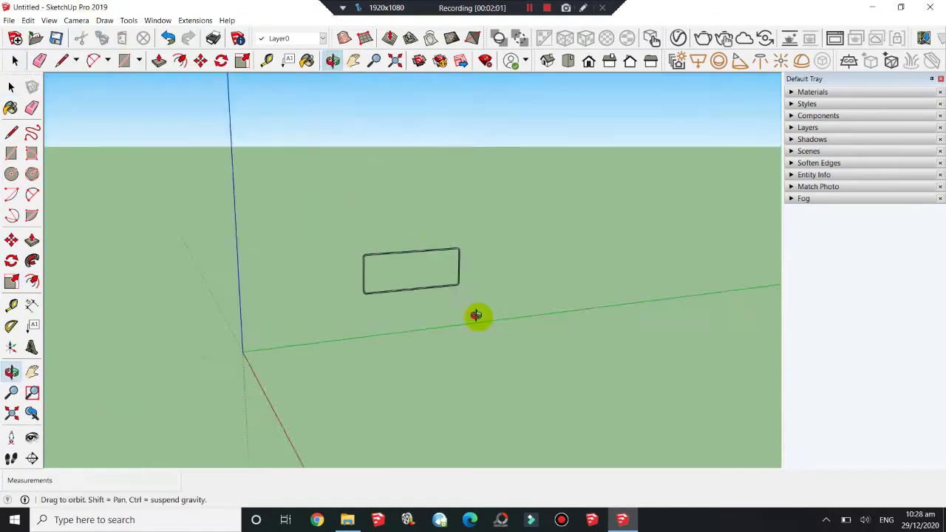
Offset the rounded face inward by 3 and erase the inner face, leaving a band
{"action": "key", "text": "z"}
{"action": "left_click_drag", "start_coordinate": [470, 217], "coordinate": [231, 158]}
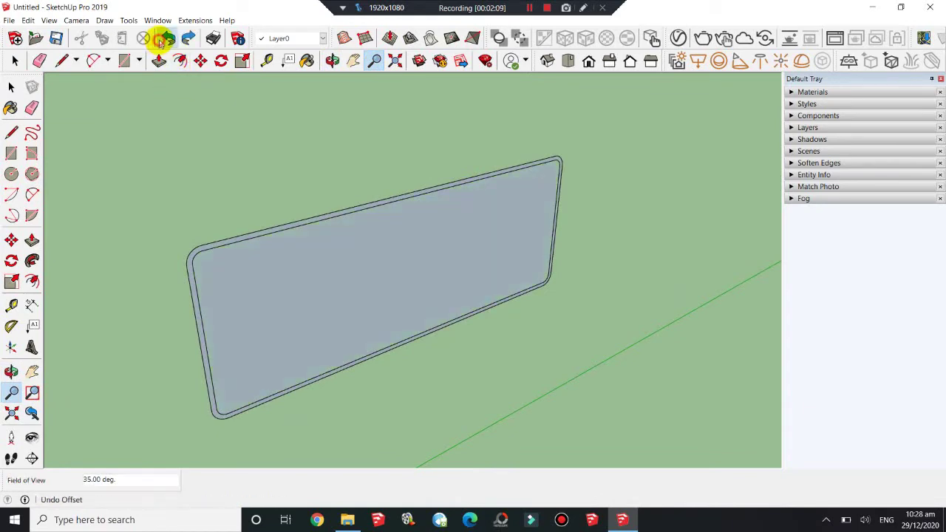
{"action": "key", "text": "f"}
{"action": "left_click", "coordinate": [279, 254]}
{"action": "type", "text": "3"}
{"action": "key", "text": "Return"}
{"action": "left_click", "coordinate": [274, 231]}
{"action": "type", "text": "3"}
{"action": "key", "text": "Return"}
{"action": "left_click", "coordinate": [14, 60]}
{"action": "left_click", "coordinate": [140, 38]}
Reposition the band's right side with Move from a front-facing view
{"action": "left_click_drag", "start_coordinate": [115, 139], "coordinate": [624, 249]}
{"action": "middle_click_drag", "start_coordinate": [601, 244], "coordinate": [167, 138]}
{"action": "left_click", "coordinate": [327, 189]}
{"action": "key", "text": "m"}
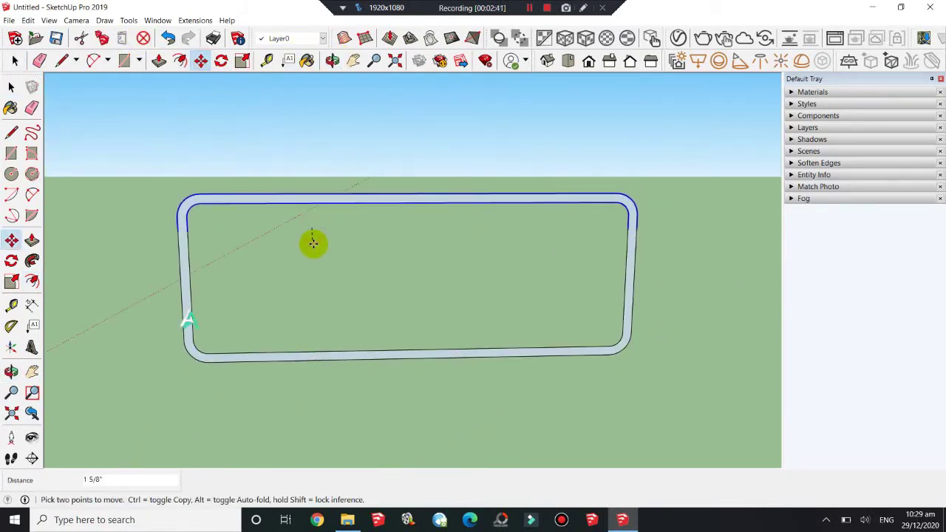
{"action": "key", "text": "space"}
{"action": "left_click", "coordinate": [260, 146]}
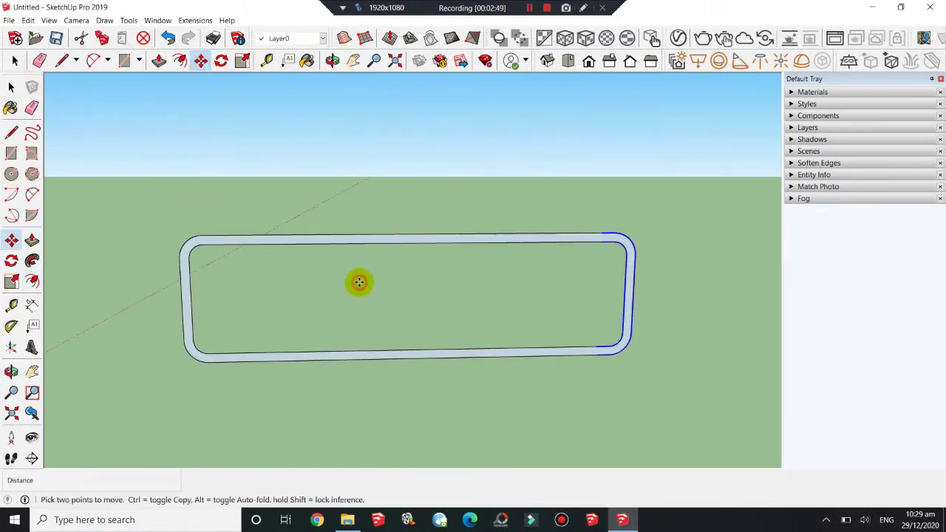
{"action": "left_click", "coordinate": [313, 289]}
Turn the whole outline band into a component
{"action": "left_click", "coordinate": [14, 61]}
{"action": "left_click_drag", "start_coordinate": [163, 146], "coordinate": [574, 412]}
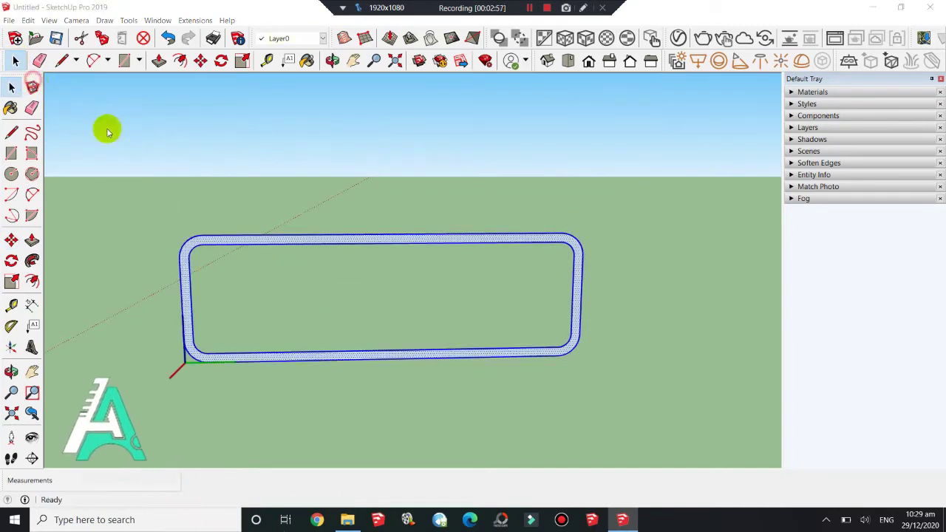
{"action": "left_click", "coordinate": [32, 83]}
{"action": "key", "text": "Return"}
Inside the component, push/pull the rounded band into a 3D frame with depth
{"action": "middle_click_drag", "start_coordinate": [312, 232], "coordinate": [383, 275]}
{"action": "left_click", "coordinate": [354, 60]}
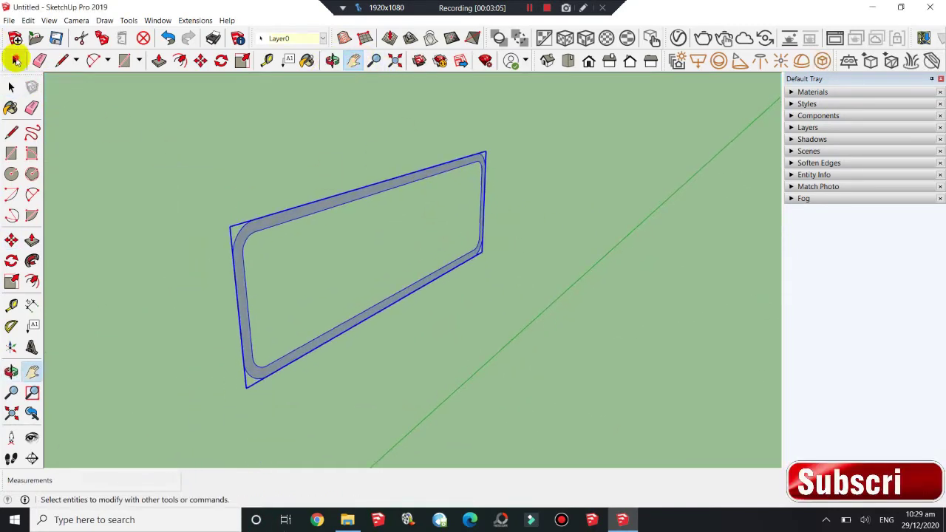
{"action": "left_click", "coordinate": [15, 60]}
{"action": "left_click", "coordinate": [197, 109]}
{"action": "left_click_drag", "start_coordinate": [317, 207], "coordinate": [365, 232]}
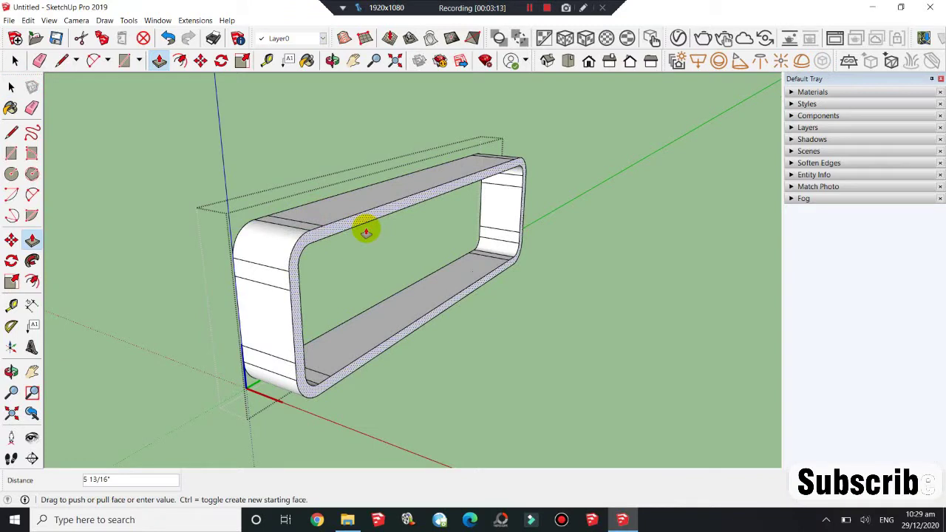
{"action": "key", "text": "space"}
{"action": "mouse_move", "coordinate": [366, 231]}
{"action": "left_mouse_down"}
{"action": "mouse_move", "coordinate": [323, 220]}
{"action": "mouse_move", "coordinate": [355, 384]}
{"action": "left_mouse_up"}
Cut the frame and paste it back into the model
{"action": "left_click", "coordinate": [374, 60]}
{"action": "scroll", "coordinate": [239, 178], "scroll_direction": "down", "scroll_amount": 2}
{"action": "key", "text": "space"}
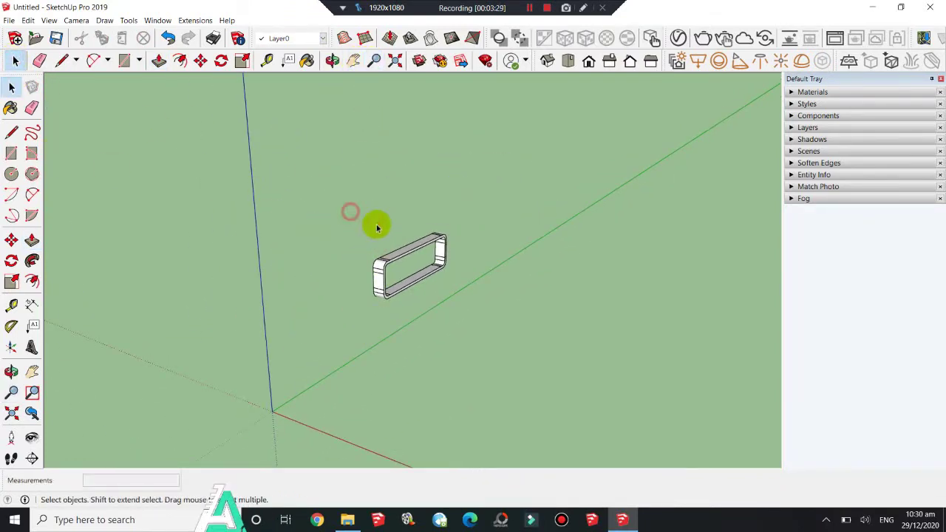
{"action": "left_click", "coordinate": [406, 255]}
{"action": "left_click", "coordinate": [102, 38]}
{"action": "left_click", "coordinate": [144, 37]}
Place the frame at the axis origin and view it from the top in parallel projection
{"action": "left_click", "coordinate": [122, 38]}
{"action": "left_click", "coordinate": [277, 413]}
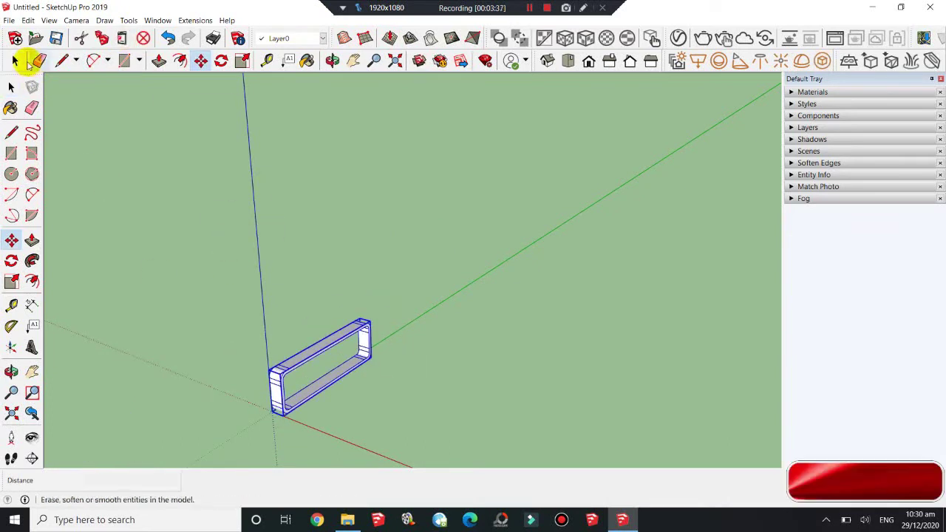
{"action": "left_click", "coordinate": [76, 20]}
{"action": "left_click", "coordinate": [81, 75]}
{"action": "left_click", "coordinate": [396, 61]}
{"action": "left_click", "coordinate": [568, 61]}
{"action": "left_click", "coordinate": [395, 60]}
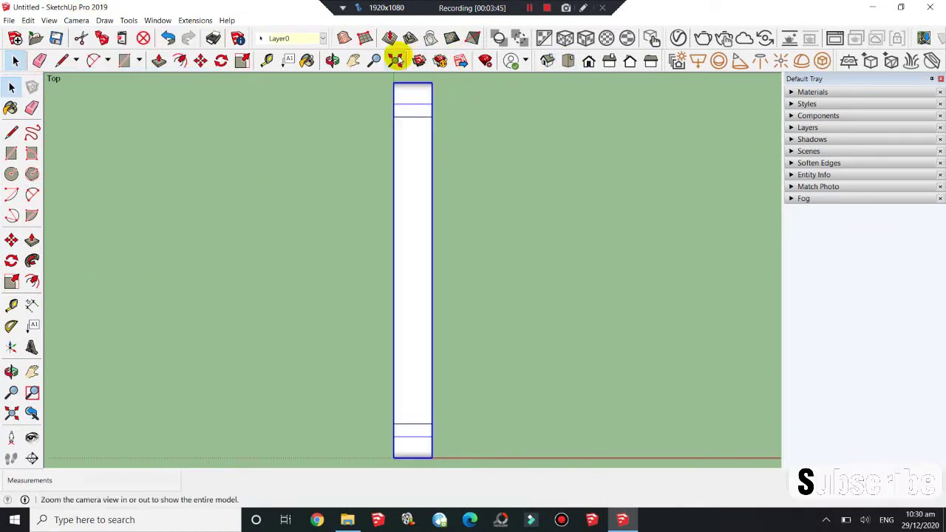
Rotate-copy the frame 90 degrees around its centre so the two frames cross
{"action": "left_click", "coordinate": [221, 60]}
{"action": "left_click", "coordinate": [411, 271]}
{"action": "key", "text": "ctrl"}
{"action": "left_click", "coordinate": [414, 228]}
{"action": "left_click", "coordinate": [493, 267]}
{"action": "left_click", "coordinate": [15, 60]}
{"action": "left_click", "coordinate": [407, 270]}
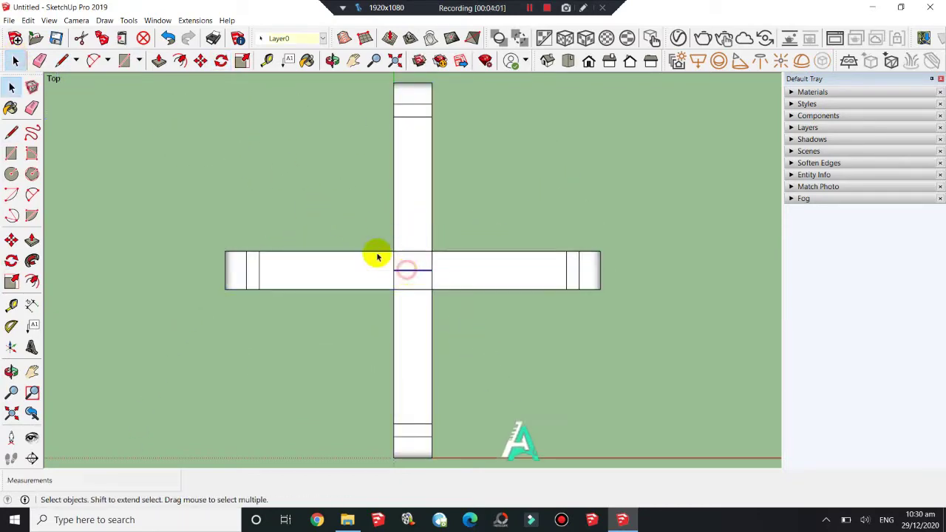
Restore perspective, orbit to a 3D view and zoom in on the crossing point
{"action": "left_click", "coordinate": [76, 20]}
{"action": "left_click", "coordinate": [82, 89]}
{"action": "left_click", "coordinate": [332, 60]}
{"action": "left_click_drag", "start_coordinate": [334, 148], "coordinate": [384, 192]}
{"action": "left_click", "coordinate": [32, 392]}
{"action": "left_click_drag", "start_coordinate": [450, 307], "coordinate": [384, 264]}
{"action": "key", "text": "space"}
{"action": "right_click", "coordinate": [190, 205]}
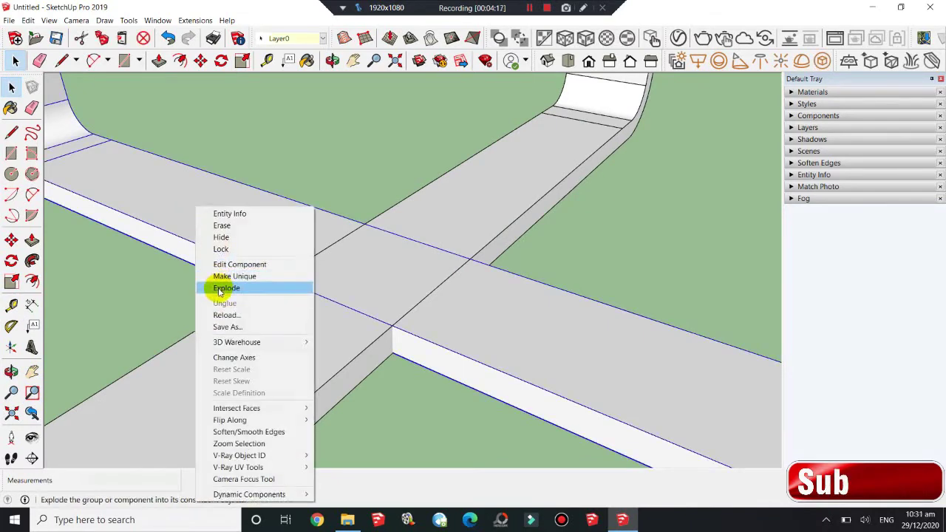
Explode the frame, draw a line across the crossing strip and push it by 1
{"action": "left_click", "coordinate": [307, 273]}
{"action": "left_click", "coordinate": [487, 384]}
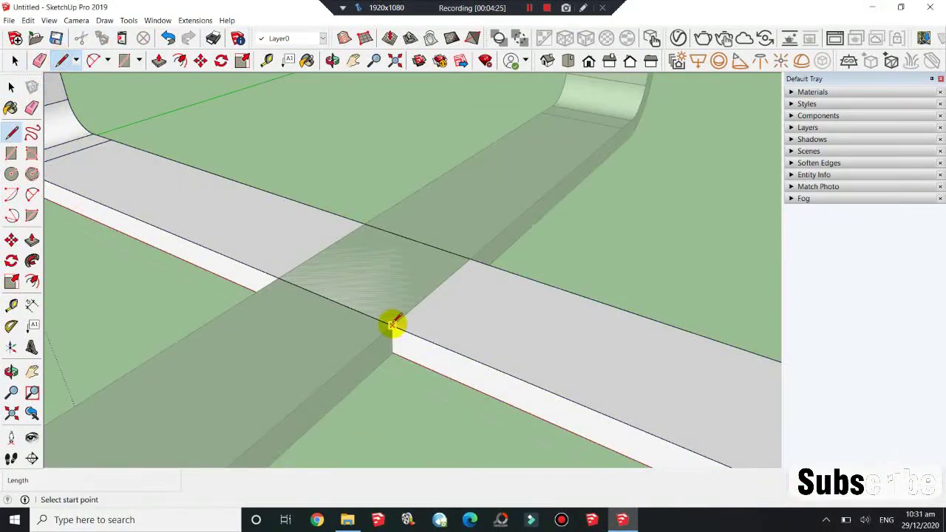
{"action": "left_click", "coordinate": [394, 323]}
{"action": "left_click", "coordinate": [279, 278]}
{"action": "left_click", "coordinate": [158, 61]}
{"action": "left_click_drag", "start_coordinate": [347, 289], "coordinate": [338, 313]}
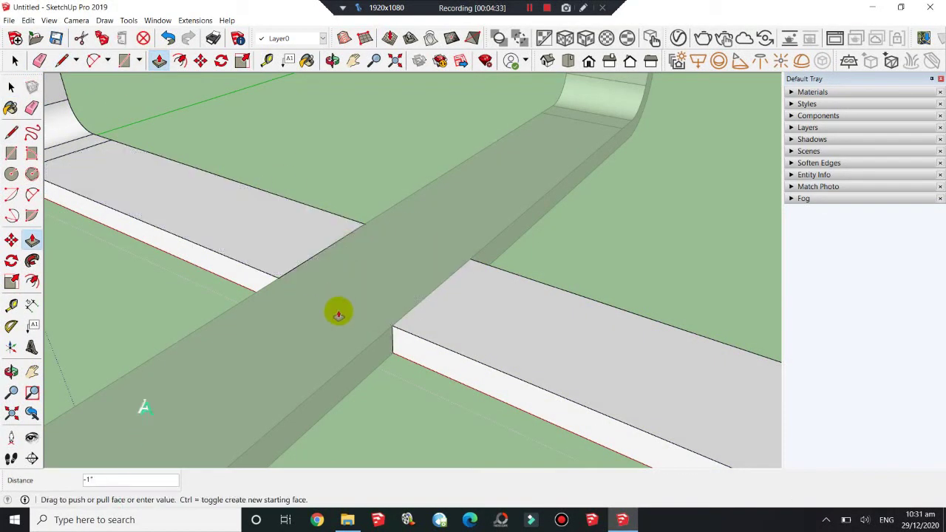
{"action": "type", "text": "l"}
{"action": "type", "text": "1"}
{"action": "key", "text": "Return"}
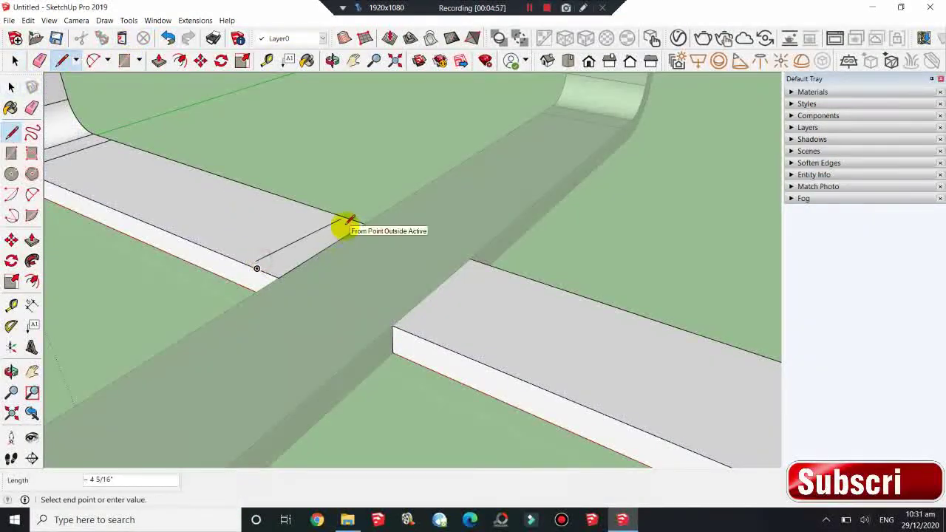
Split the strip face and raise it into a block reaching across to the far strip
{"action": "left_click", "coordinate": [257, 269]}
{"action": "left_click", "coordinate": [344, 215]}
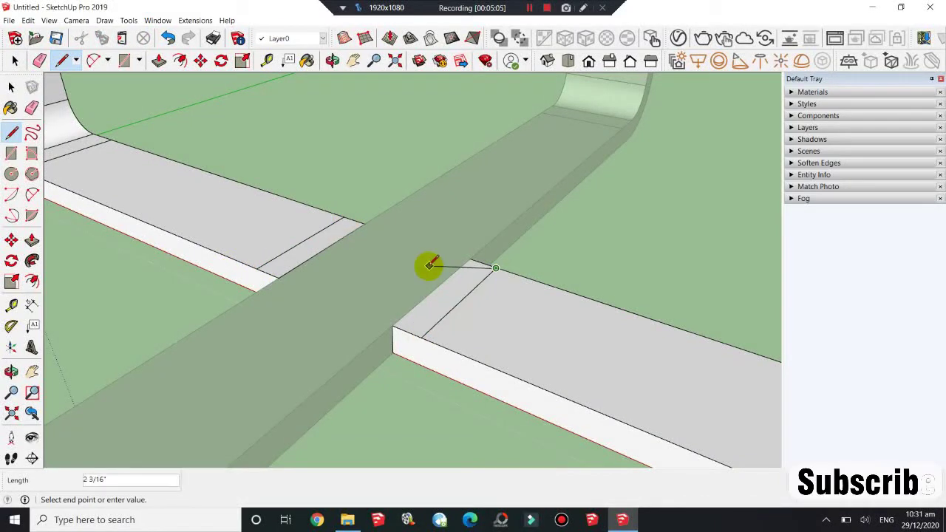
{"action": "key", "text": "p"}
{"action": "left_click_drag", "start_coordinate": [313, 243], "coordinate": [312, 217]}
{"action": "left_click", "coordinate": [323, 246]}
{"action": "left_click", "coordinate": [382, 306]}
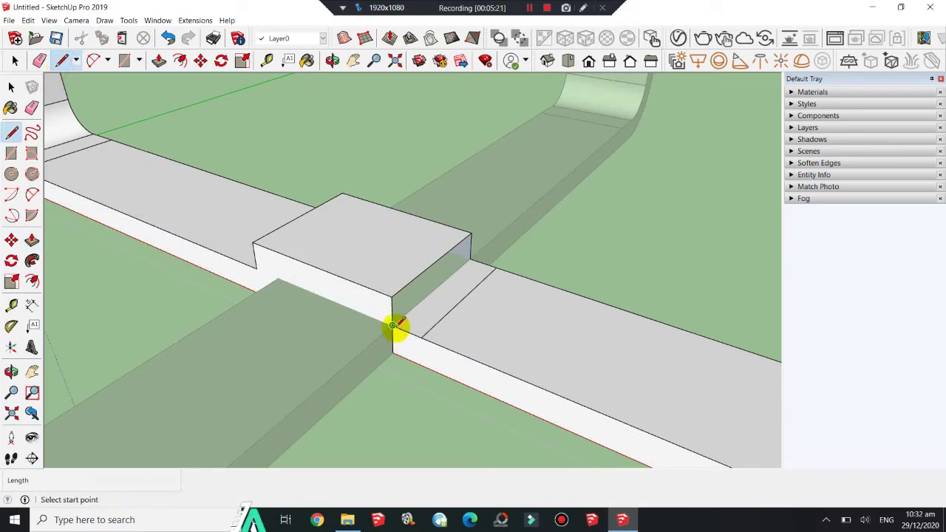
{"action": "key", "text": "p"}
{"action": "double_click", "coordinate": [412, 302]}
{"action": "key", "text": "e"}
{"action": "middle_click_drag", "start_coordinate": [406, 320], "coordinate": [182, 169]}
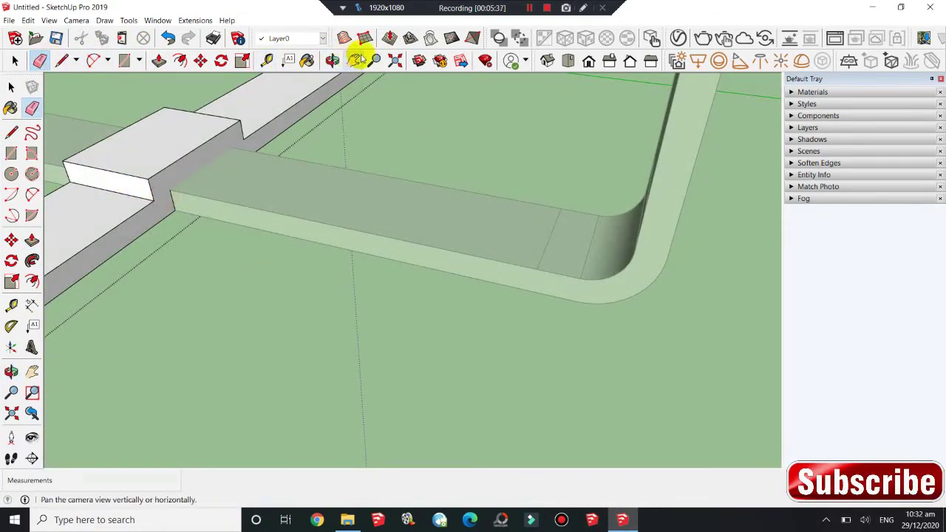
Delete the unwanted large face and draw a line dividing the upper beam face
{"action": "scroll", "coordinate": [390, 116], "scroll_direction": "up", "scroll_amount": 5}
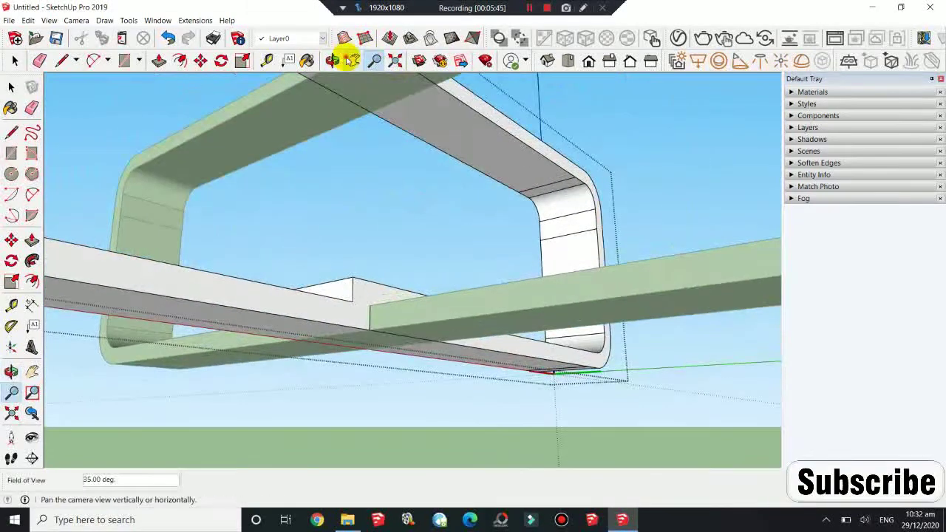
{"action": "left_click", "coordinate": [352, 60]}
{"action": "left_click_drag", "start_coordinate": [151, 74], "coordinate": [135, 142]}
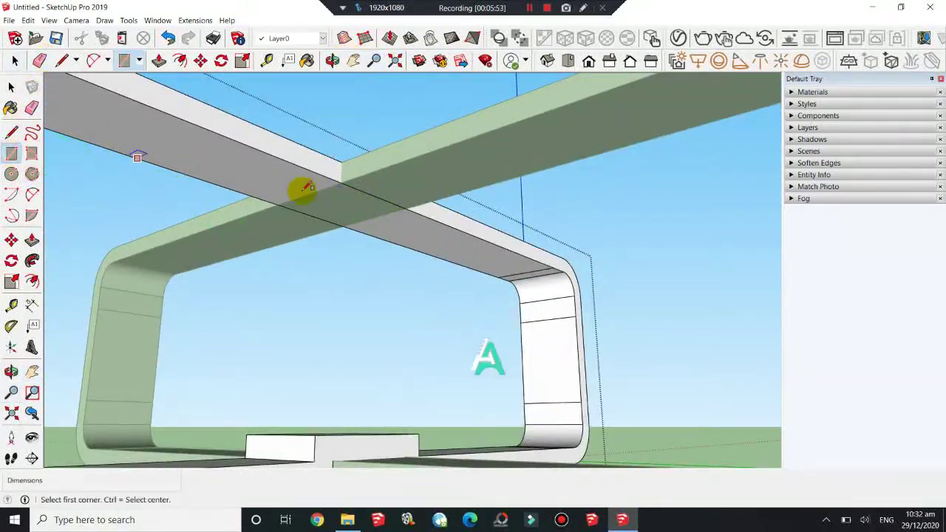
{"action": "left_click", "coordinate": [159, 60]}
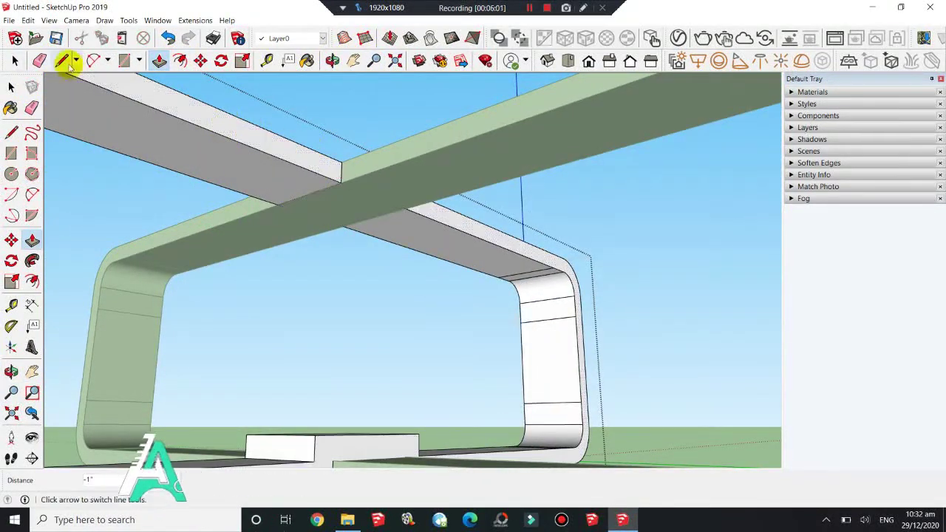
{"action": "left_click", "coordinate": [65, 61]}
{"action": "left_click", "coordinate": [326, 172]}
{"action": "left_click", "coordinate": [15, 61]}
{"action": "left_click", "coordinate": [170, 156]}
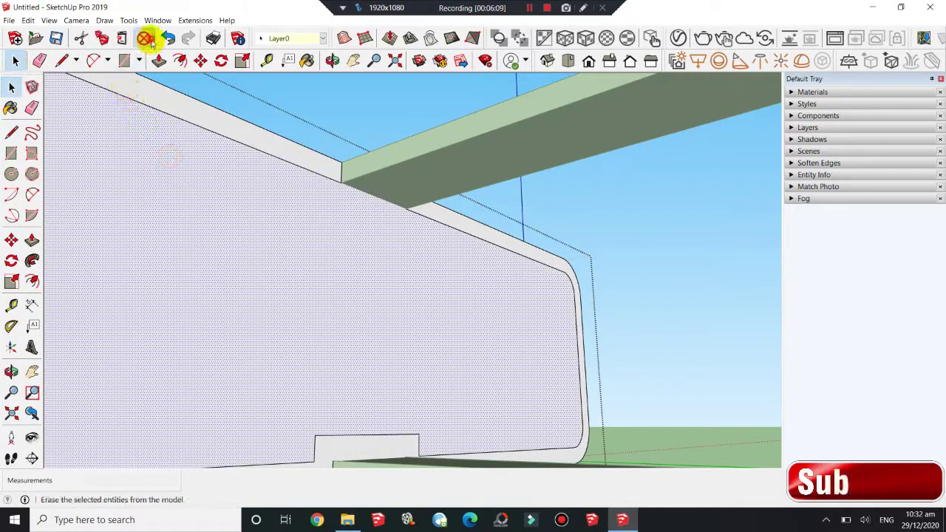
{"action": "left_click", "coordinate": [143, 38]}
{"action": "left_click", "coordinate": [269, 200]}
Pull small joining boxes out of the beam faces at the upper crossing
{"action": "left_click", "coordinate": [159, 60]}
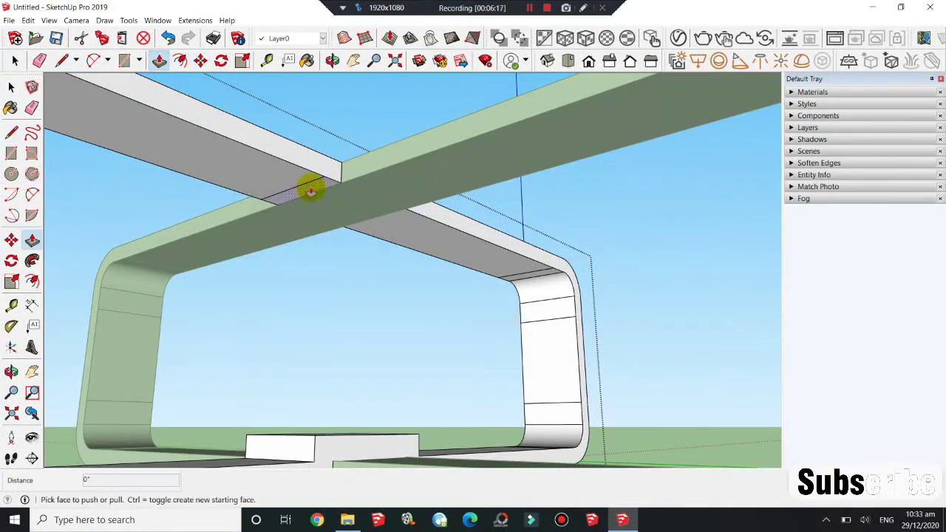
{"action": "left_click", "coordinate": [310, 187]}
{"action": "left_click", "coordinate": [333, 60]}
{"action": "left_click_drag", "start_coordinate": [443, 186], "coordinate": [72, 126]}
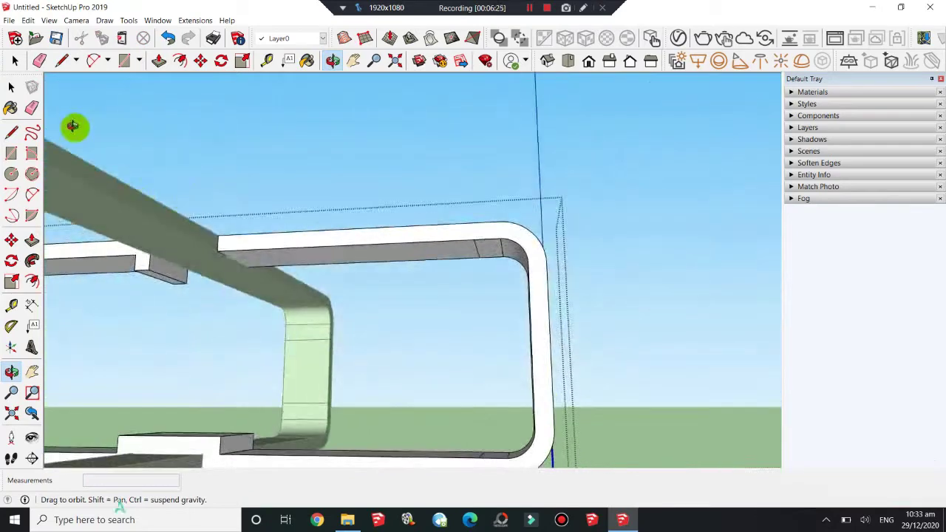
{"action": "left_click", "coordinate": [159, 61]}
{"action": "left_click", "coordinate": [182, 268]}
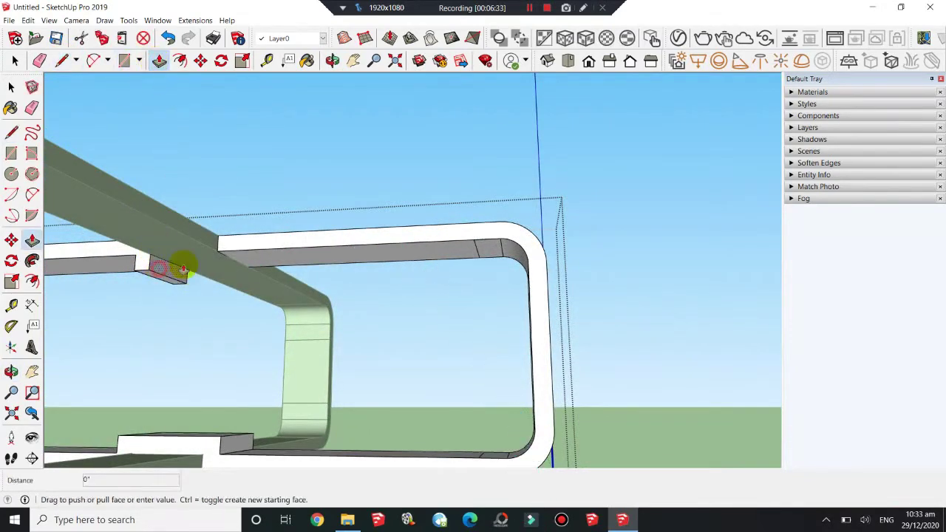
{"action": "left_click", "coordinate": [223, 262]}
{"action": "left_click", "coordinate": [247, 262]}
Erase the leftover edge between the beam faces at the crossing
{"action": "key", "text": "e"}
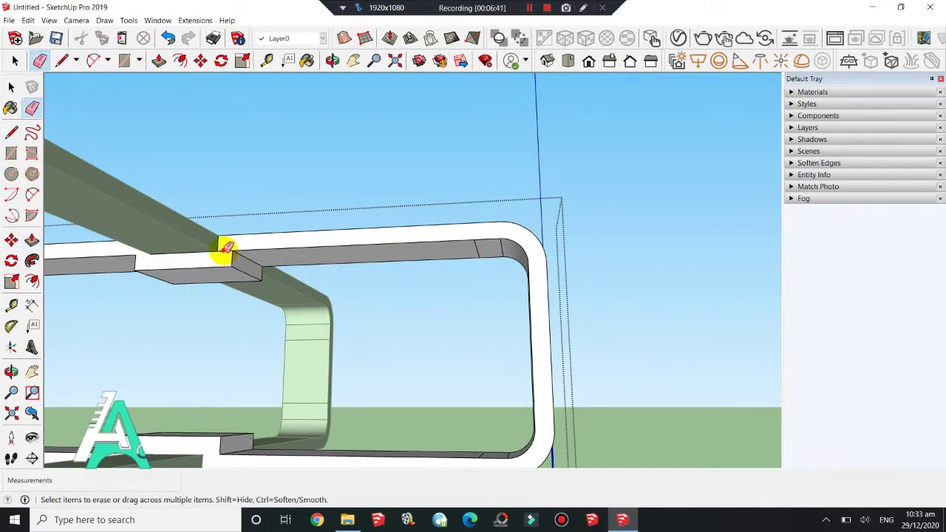
{"action": "left_click", "coordinate": [333, 60]}
{"action": "mouse_move", "coordinate": [332, 104]}
{"action": "left_mouse_down"}
{"action": "mouse_move", "coordinate": [95, 310]}
{"action": "mouse_move", "coordinate": [301, 85]}
{"action": "left_mouse_up"}
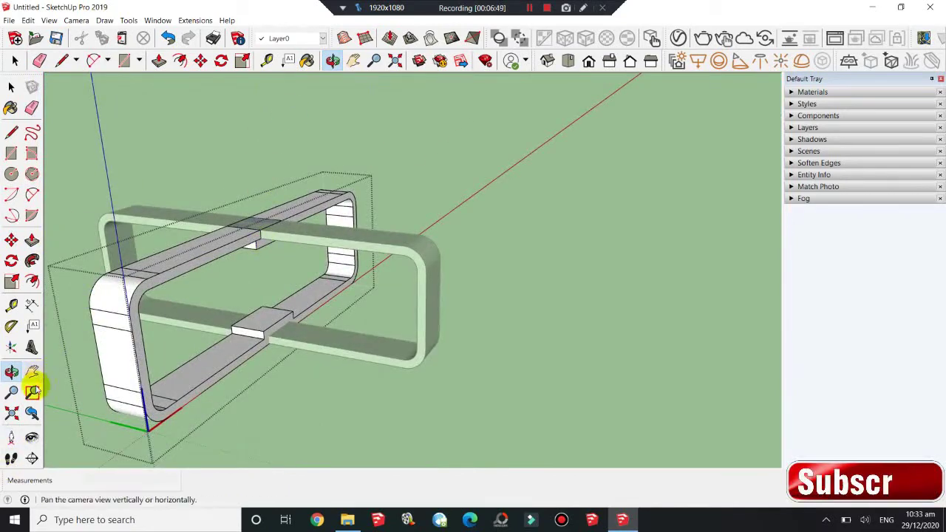
{"action": "left_click_drag", "start_coordinate": [295, 260], "coordinate": [145, 114]}
{"action": "key", "text": "space"}
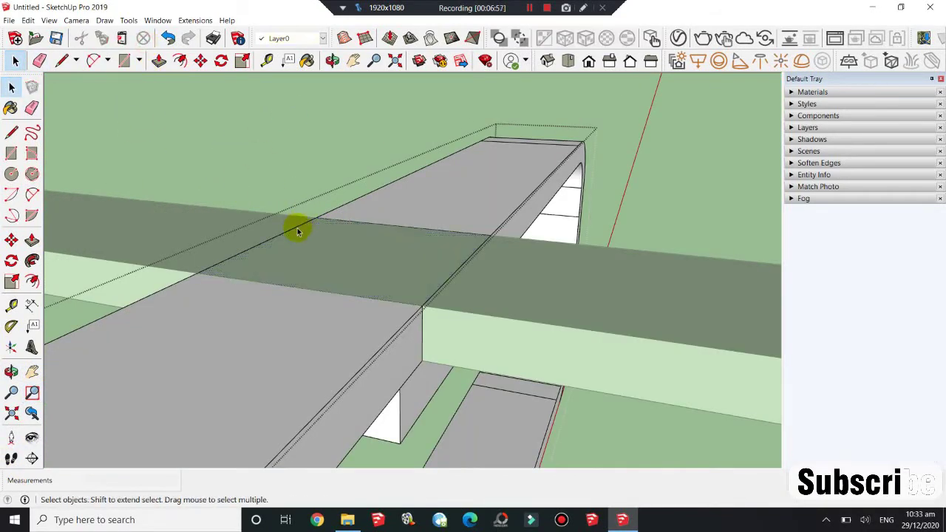
{"action": "left_click", "coordinate": [146, 40]}
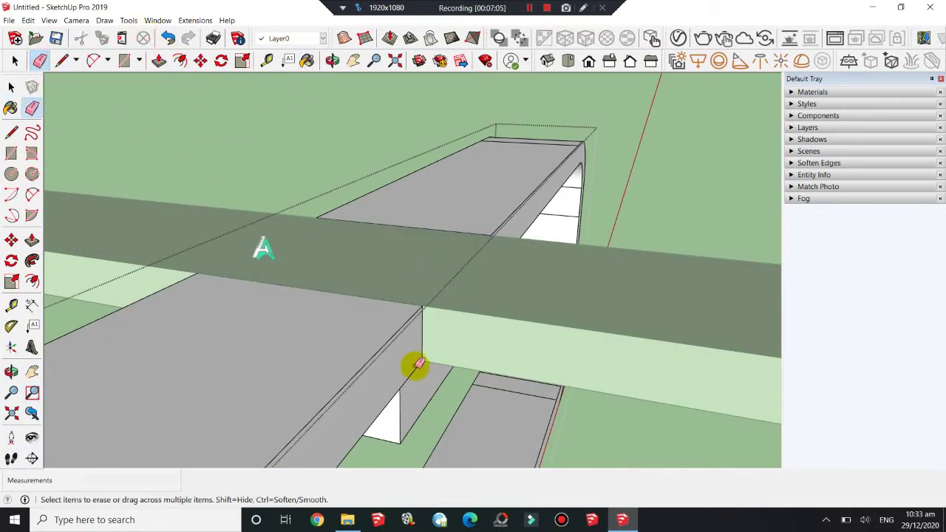
Cut the entire crossed frame and paste it back at the axes origin
{"action": "left_click", "coordinate": [412, 34]}
{"action": "middle_click_drag", "start_coordinate": [294, 77], "coordinate": [296, 228]}
{"action": "left_click", "coordinate": [395, 60]}
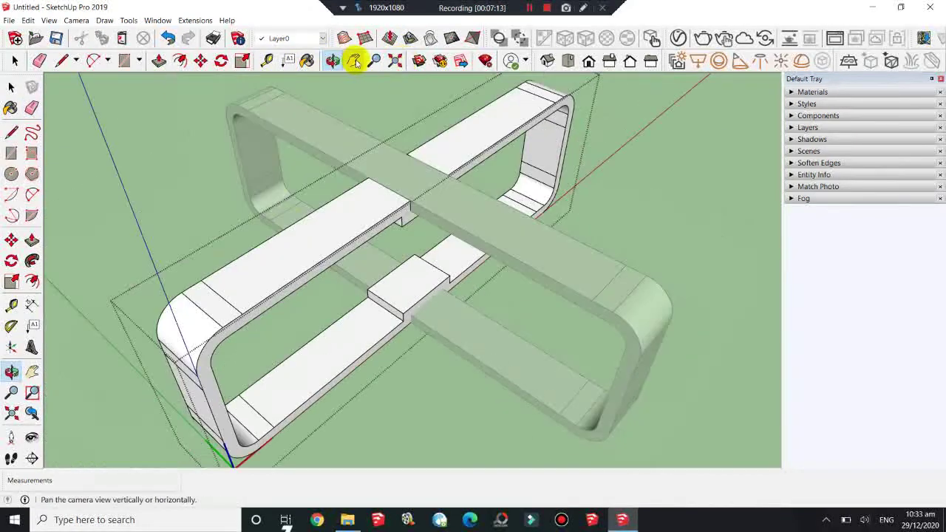
{"action": "left_click", "coordinate": [374, 60]}
{"action": "scroll", "coordinate": [391, 250], "scroll_direction": "down", "scroll_amount": 2}
{"action": "left_click", "coordinate": [14, 60]}
{"action": "left_click_drag", "start_coordinate": [211, 105], "coordinate": [625, 444]}
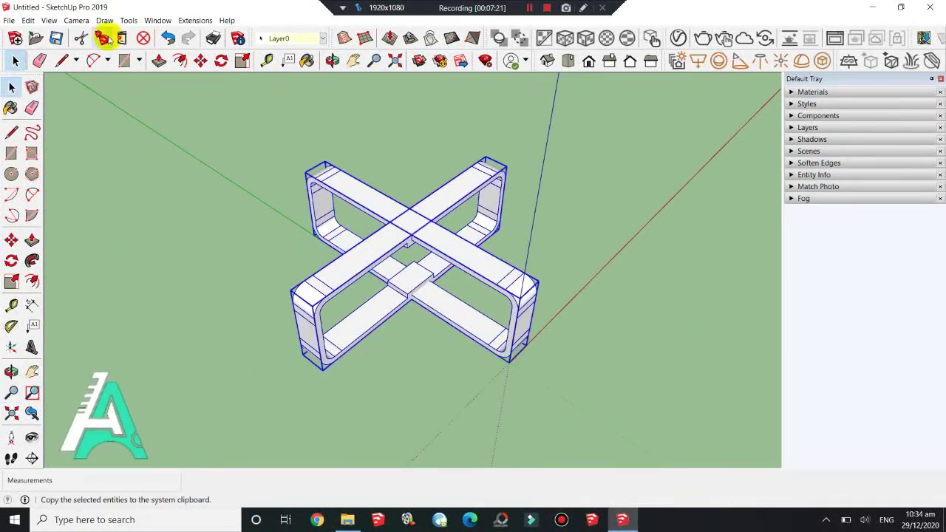
{"action": "left_click", "coordinate": [81, 38]}
{"action": "key", "text": "ctrl+v"}
{"action": "left_click", "coordinate": [509, 362]}
{"action": "left_click", "coordinate": [395, 60]}
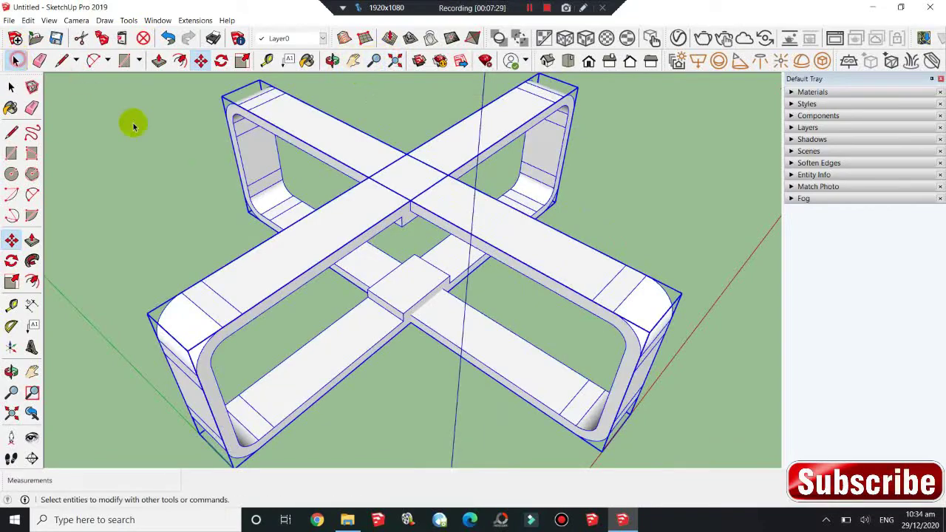
Draw the tabletop rectangle, make it a component, and push/pull it into a thin slab
{"action": "key", "text": "r"}
{"action": "left_click", "coordinate": [576, 240]}
{"action": "left_click", "coordinate": [15, 60]}
{"action": "double_click", "coordinate": [403, 269]}
{"action": "key", "text": "g"}
{"action": "left_click", "coordinate": [490, 384]}
{"action": "left_click", "coordinate": [158, 61]}
{"action": "left_click", "coordinate": [392, 267]}
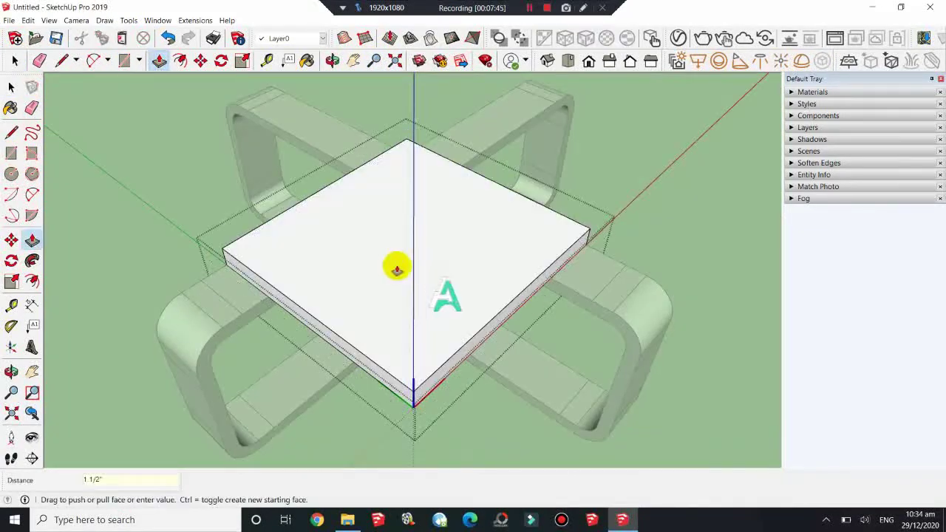
Extend one side of the slab past the legs with Push/Pull
{"action": "key", "text": "Return"}
{"action": "mouse_move", "coordinate": [464, 351]}
{"action": "middle_mouse_down"}
{"action": "mouse_move", "coordinate": [629, 395]}
{"action": "mouse_move", "coordinate": [348, 120]}
{"action": "mouse_move", "coordinate": [405, 153]}
{"action": "mouse_move", "coordinate": [351, 80]}
{"action": "middle_mouse_up"}
{"action": "left_click", "coordinate": [357, 190]}
{"action": "scroll", "coordinate": [377, 170], "scroll_direction": "down", "scroll_amount": 3}
{"action": "key", "text": "p"}
{"action": "left_click", "coordinate": [380, 224]}
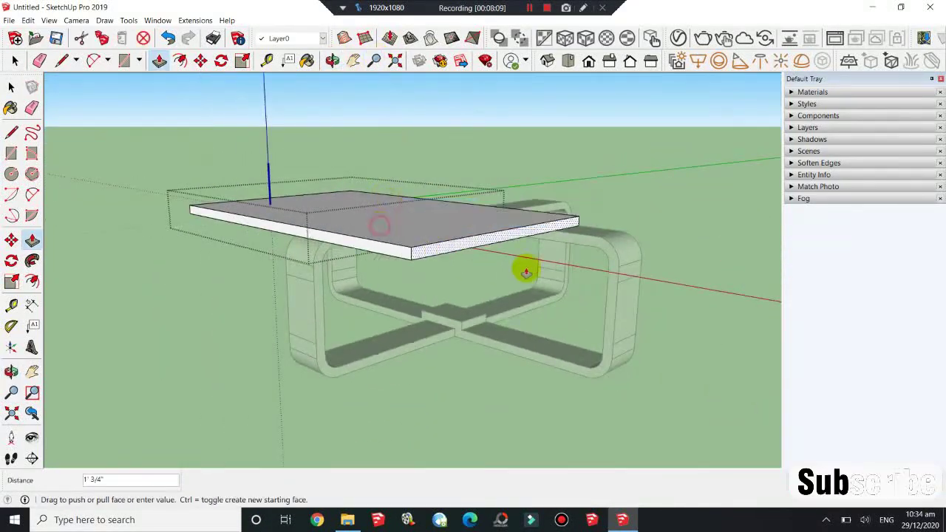
{"action": "left_click", "coordinate": [612, 333]}
{"action": "key", "text": "o"}
{"action": "middle_click_drag", "start_coordinate": [494, 126], "coordinate": [460, 205]}
Extend the slab further to the right beyond the legs
{"action": "key", "text": "p"}
{"action": "left_click", "coordinate": [575, 221]}
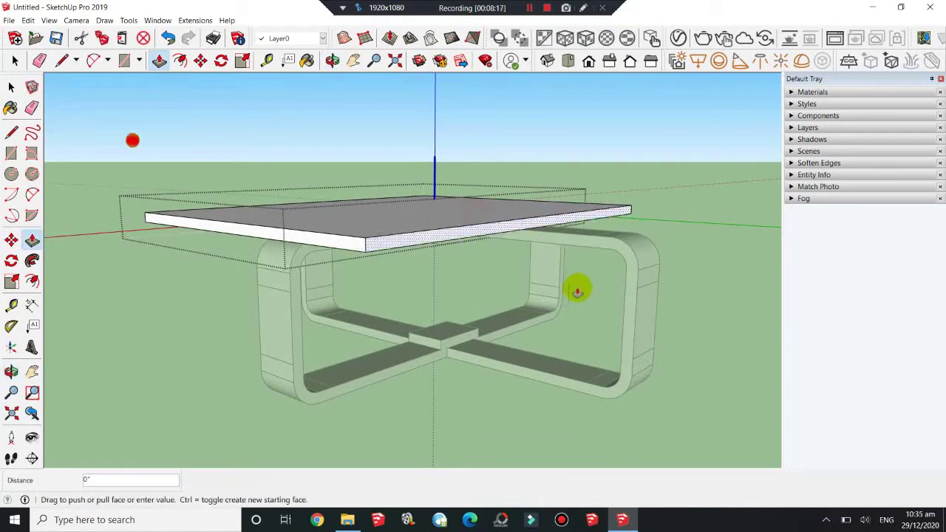
{"action": "left_click", "coordinate": [627, 338]}
{"action": "key", "text": "o"}
{"action": "mouse_move", "coordinate": [392, 153]}
{"action": "left_mouse_down"}
{"action": "mouse_move", "coordinate": [421, 292]}
{"action": "mouse_move", "coordinate": [369, 148]}
{"action": "left_mouse_up"}
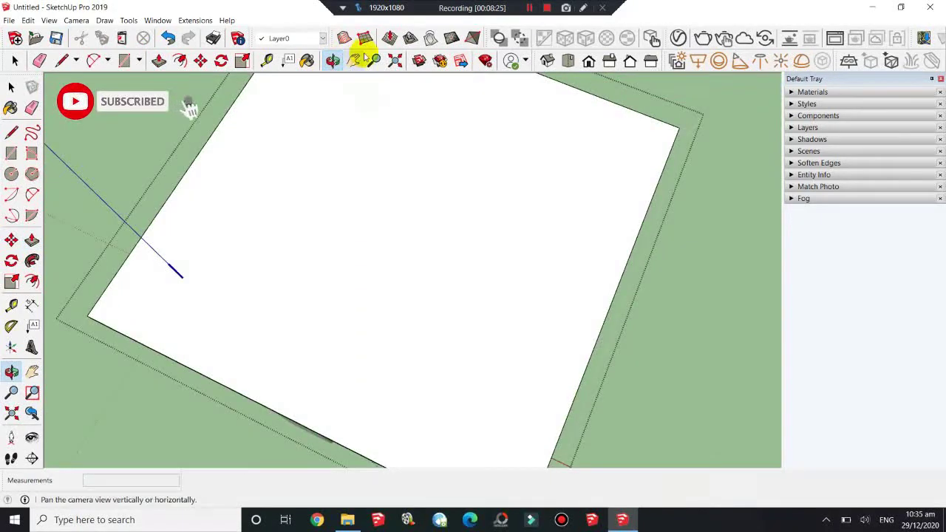
Draw corner lines and arcs marking rounded corners on the slab top
{"action": "left_click", "coordinate": [374, 60]}
{"action": "left_click_drag", "start_coordinate": [399, 119], "coordinate": [404, 210]}
{"action": "key", "text": "l"}
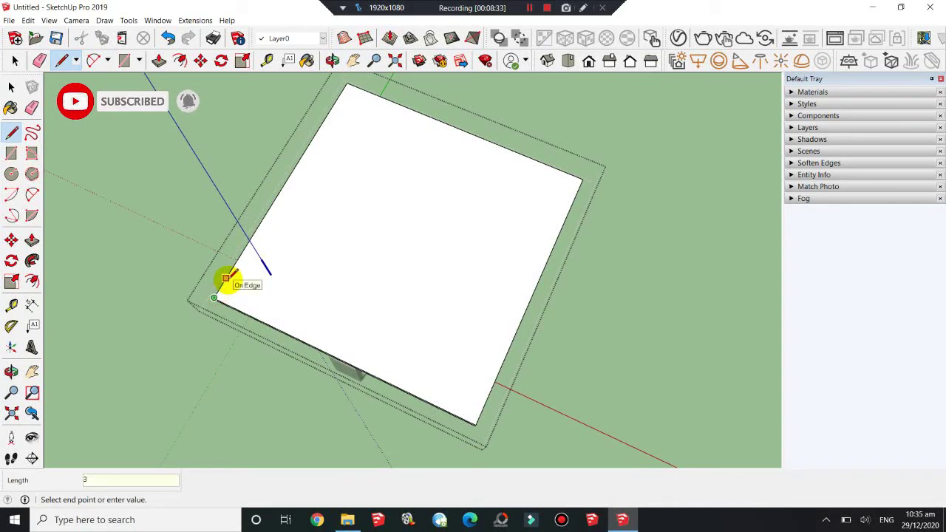
{"action": "left_click", "coordinate": [583, 178]}
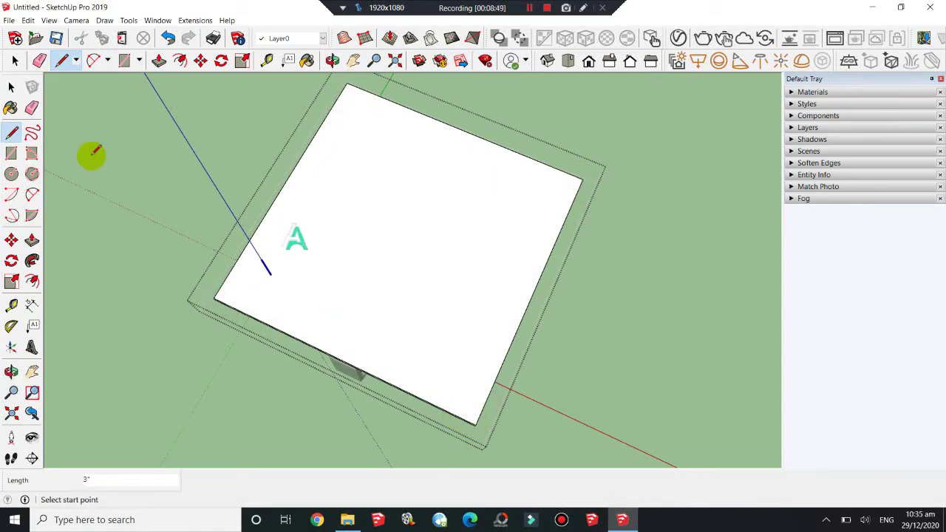
{"action": "left_click", "coordinate": [92, 60]}
{"action": "left_click", "coordinate": [481, 416]}
{"action": "double_click", "coordinate": [569, 178]}
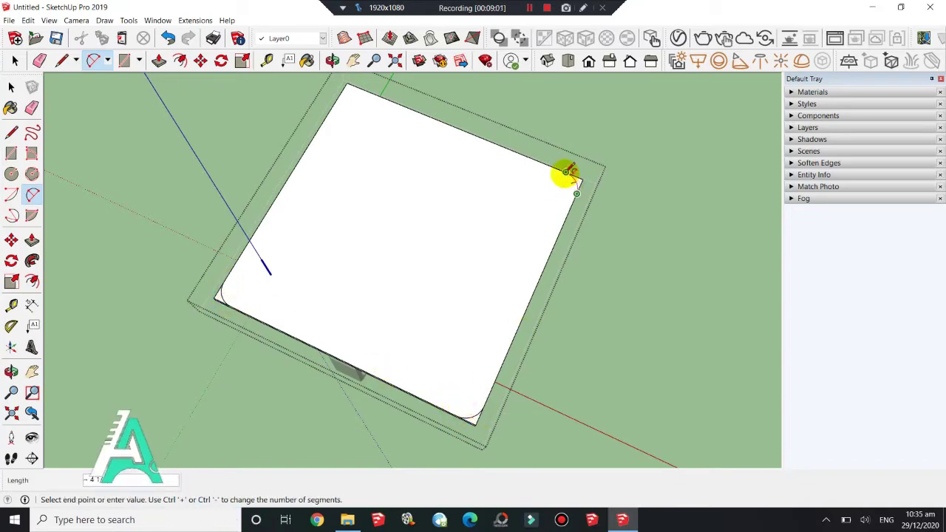
{"action": "double_click", "coordinate": [346, 92]}
Push away the four square corner pieces, leaving the slab with rounded corners
{"action": "key", "text": "p"}
{"action": "left_click", "coordinate": [216, 303]}
{"action": "double_click", "coordinate": [473, 416]}
{"action": "double_click", "coordinate": [576, 183]}
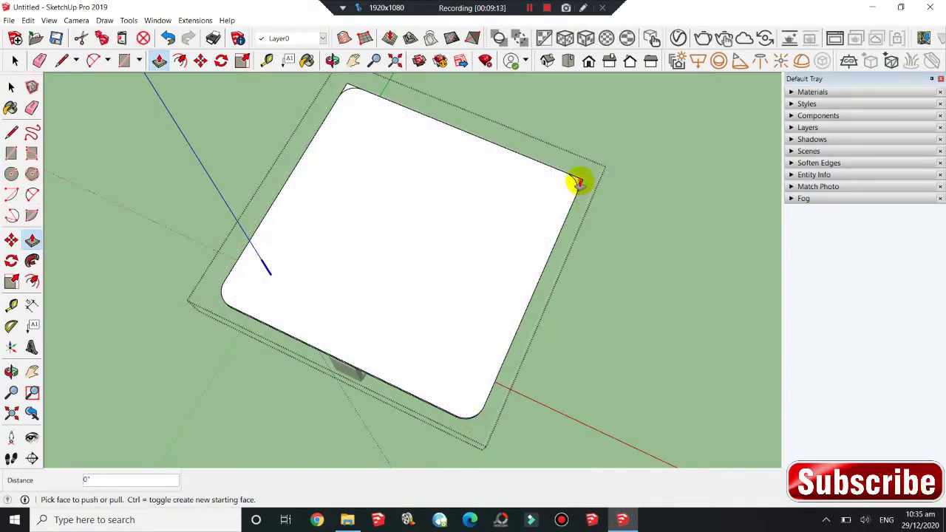
{"action": "double_click", "coordinate": [351, 88]}
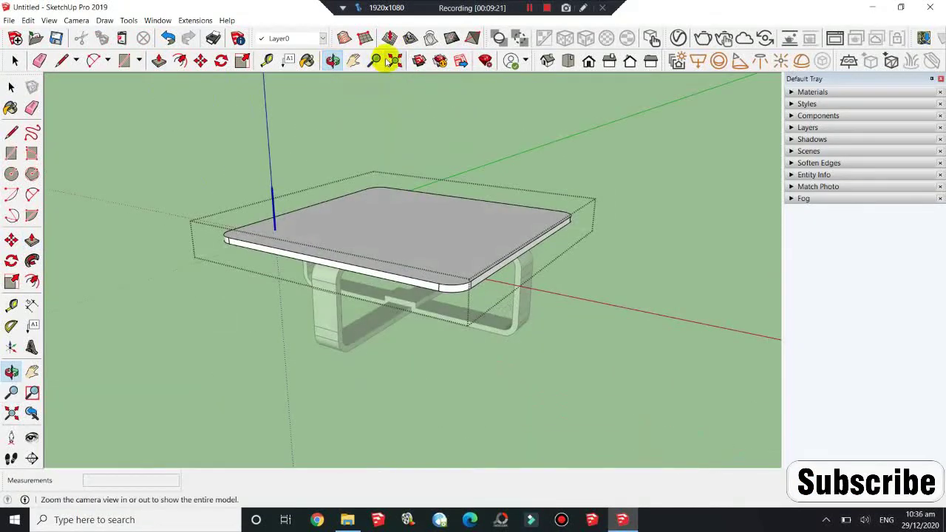
{"action": "left_click", "coordinate": [332, 61]}
{"action": "left_click_drag", "start_coordinate": [370, 185], "coordinate": [388, 105]}
Select the tabletop and paint it black
{"action": "key", "text": "space"}
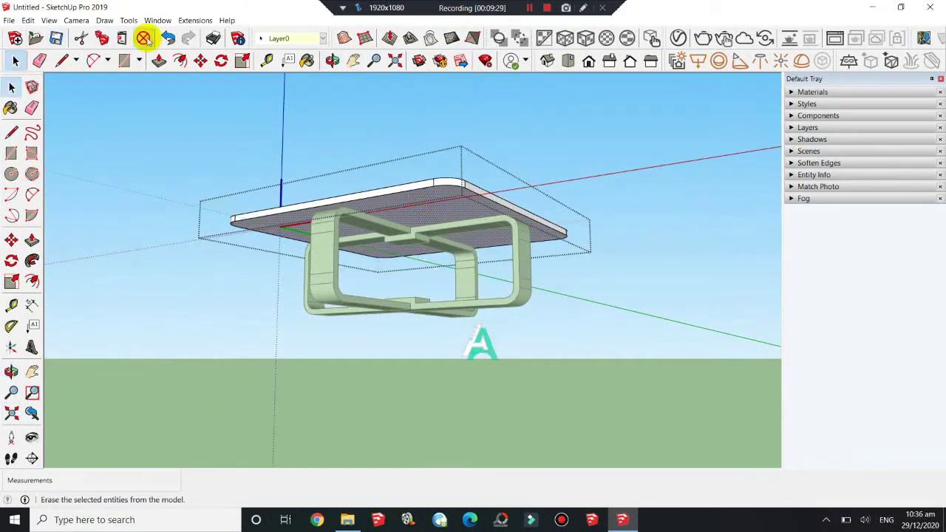
{"action": "left_click_drag", "start_coordinate": [127, 86], "coordinate": [617, 332]}
{"action": "left_click", "coordinate": [10, 108]}
{"action": "left_click_drag", "start_coordinate": [939, 190], "coordinate": [935, 306]}
{"action": "left_click", "coordinate": [895, 296]}
{"action": "left_click", "coordinate": [442, 182]}
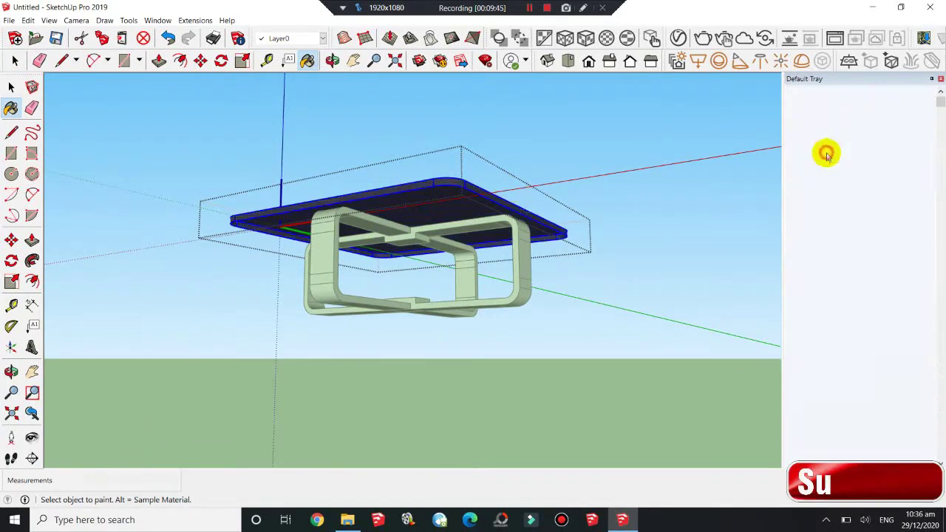
Lower the tabletop material's opacity to 64 for a translucent dark glass look
{"action": "left_click", "coordinate": [332, 60]}
{"action": "left_click_drag", "start_coordinate": [59, 116], "coordinate": [215, 172]}
{"action": "key", "text": "space"}
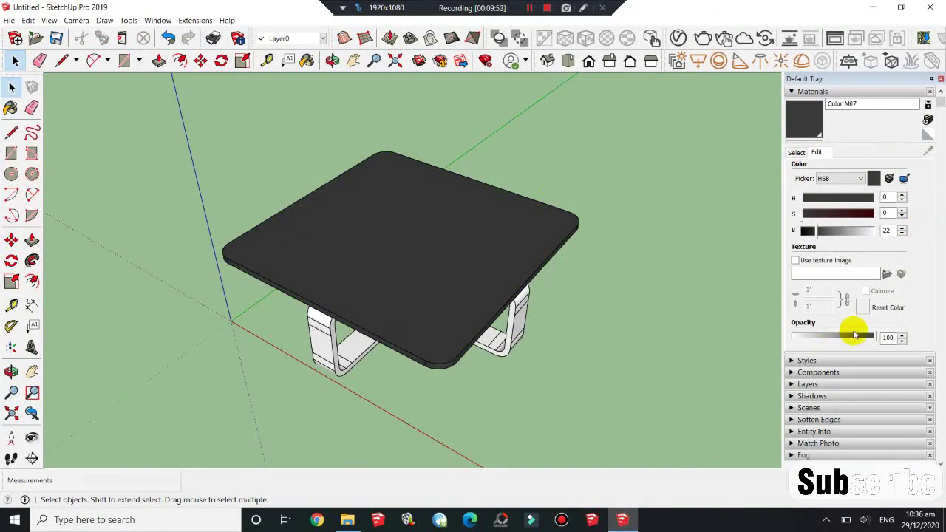
{"action": "left_click_drag", "start_coordinate": [854, 332], "coordinate": [847, 337]}
{"action": "left_click", "coordinate": [332, 59]}
{"action": "left_click_drag", "start_coordinate": [384, 133], "coordinate": [460, 207]}
{"action": "key", "text": "space"}
{"action": "middle_click_drag", "start_coordinate": [300, 306], "coordinate": [608, 205]}
Paint both crossed frames with Color D06
{"action": "left_click", "coordinate": [796, 153]}
{"action": "left_click_drag", "start_coordinate": [942, 282], "coordinate": [940, 222]}
{"action": "left_click", "coordinate": [834, 237]}
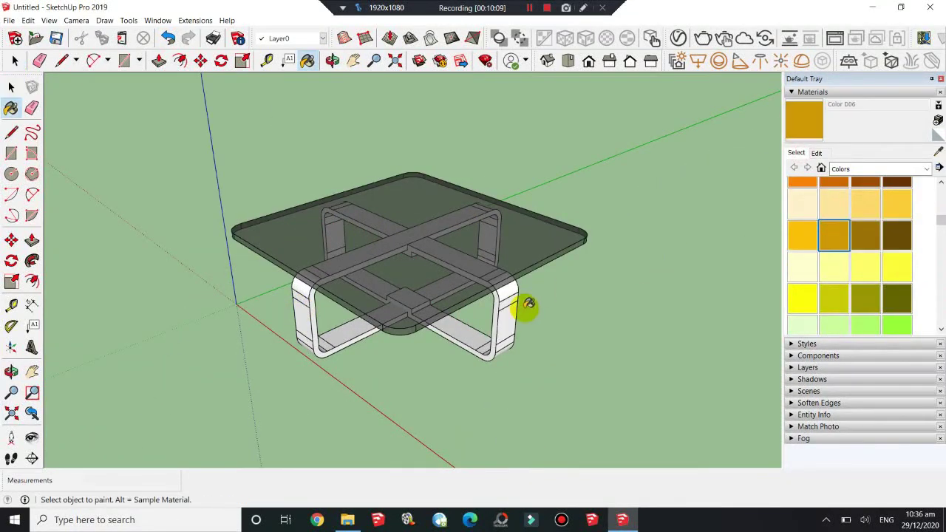
{"action": "left_click", "coordinate": [524, 306]}
{"action": "left_click", "coordinate": [317, 337]}
Set the frame material's texture image to HGH.jpg from Desktop > Sketchup Pro > Table Design 13
{"action": "left_click", "coordinate": [17, 60]}
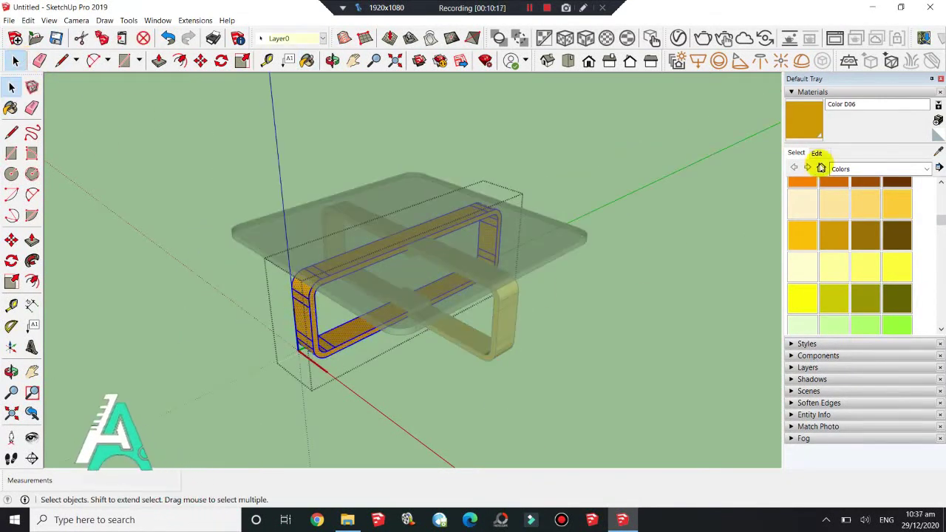
{"action": "left_click", "coordinate": [817, 153]}
{"action": "left_click", "coordinate": [887, 274]}
{"action": "left_click", "coordinate": [331, 171]}
{"action": "double_click", "coordinate": [492, 246]}
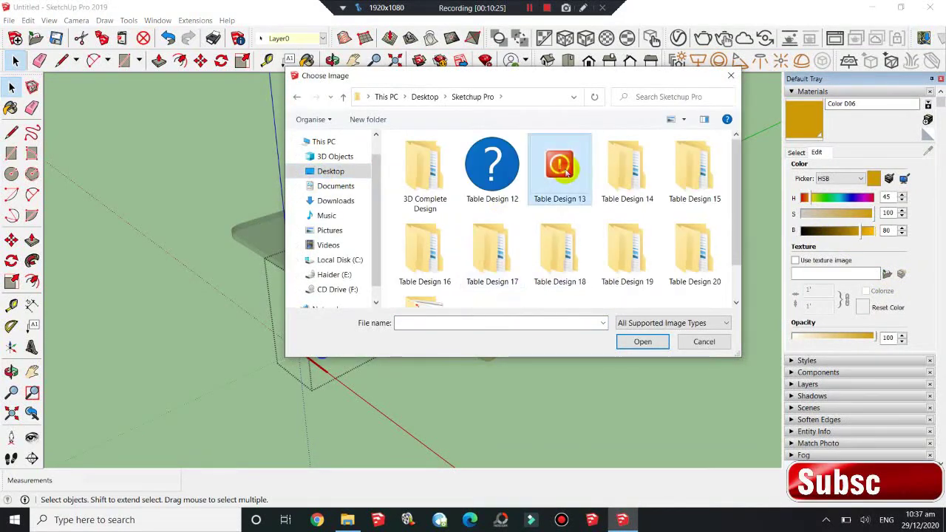
{"action": "double_click", "coordinate": [559, 162]}
{"action": "left_click", "coordinate": [671, 119]}
{"action": "left_click", "coordinate": [564, 166]}
{"action": "left_click", "coordinate": [629, 341]}
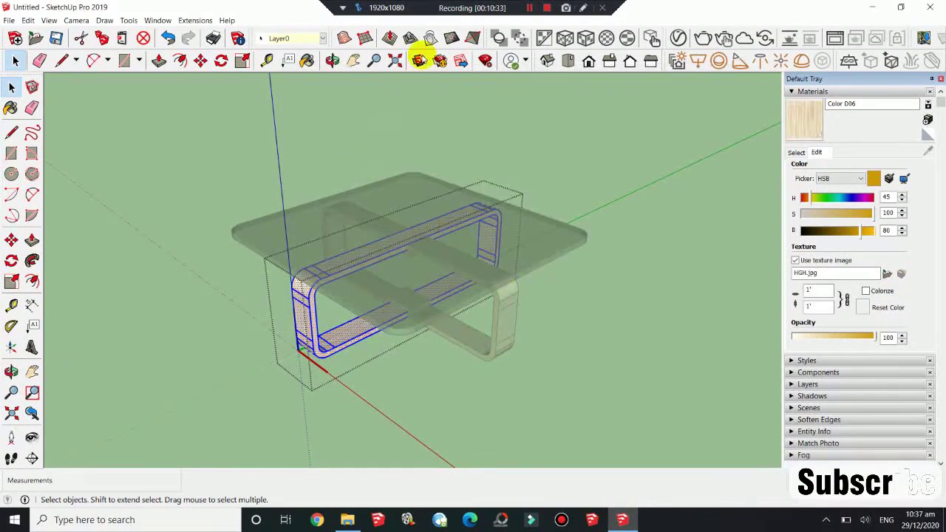
Zoom and orbit to inspect the wood-textured frames from a low front view
{"action": "left_click", "coordinate": [306, 180]}
{"action": "left_click", "coordinate": [374, 61]}
{"action": "left_click_drag", "start_coordinate": [387, 165], "coordinate": [369, 88]}
{"action": "middle_click_drag", "start_coordinate": [414, 147], "coordinate": [492, 95]}
{"action": "key", "text": "space"}
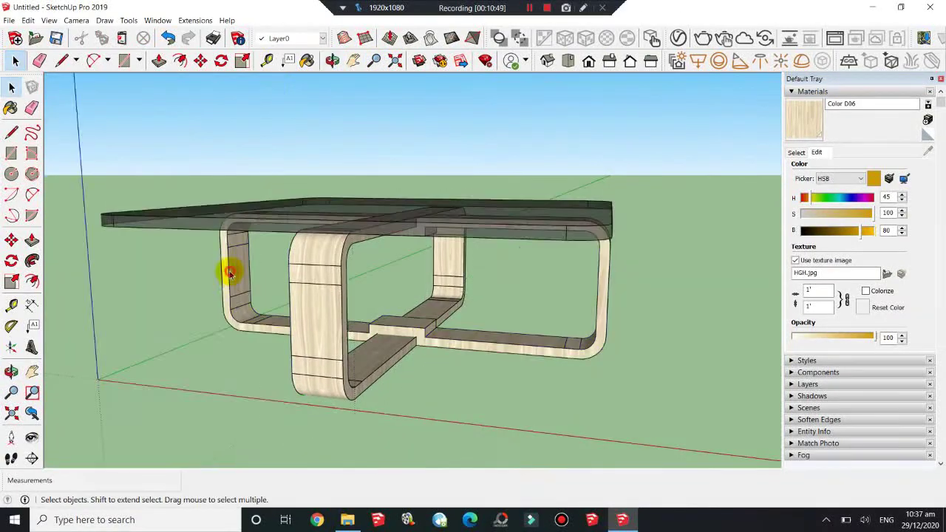
{"action": "left_click", "coordinate": [226, 262]}
{"action": "left_click", "coordinate": [566, 365]}
{"action": "left_click", "coordinate": [333, 60]}
{"action": "mouse_move", "coordinate": [414, 148]}
{"action": "left_mouse_down"}
{"action": "mouse_move", "coordinate": [505, 205]}
{"action": "mouse_move", "coordinate": [574, 317]}
{"action": "mouse_move", "coordinate": [433, 275]}
{"action": "left_mouse_up"}
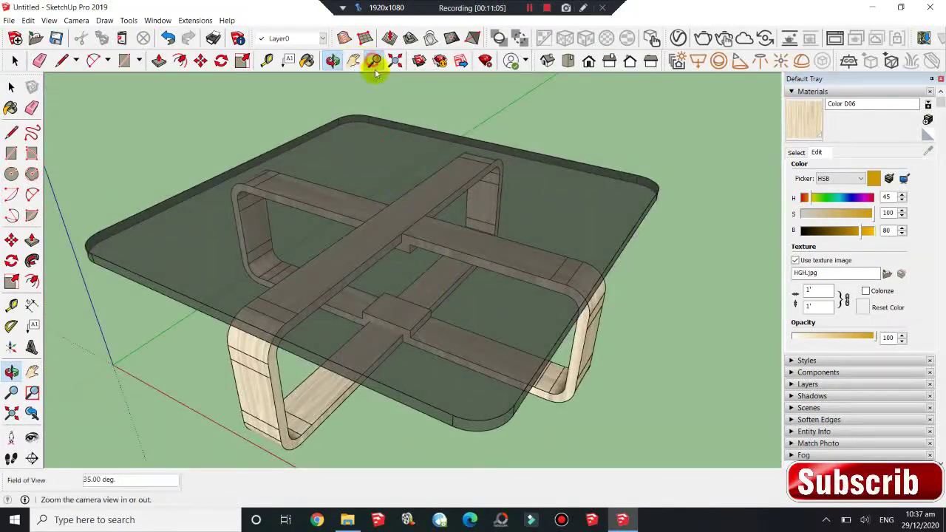
Bring the tulip vase model in from its folder and place it on the tabletop
{"action": "left_click_drag", "start_coordinate": [140, 77], "coordinate": [135, 89]}
{"action": "key", "text": "space"}
{"action": "left_click", "coordinate": [348, 519]}
{"action": "left_click", "coordinate": [617, 520]}
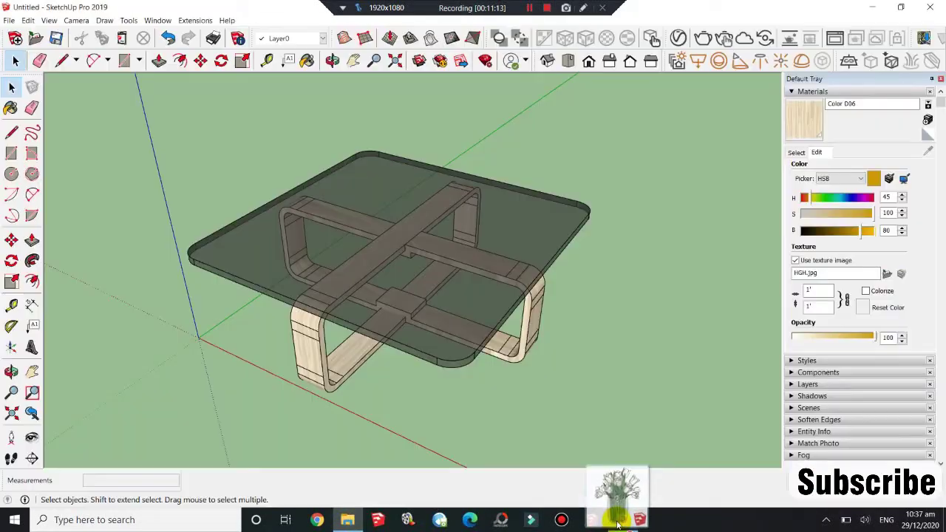
{"action": "left_click_drag", "start_coordinate": [617, 523], "coordinate": [408, 243]}
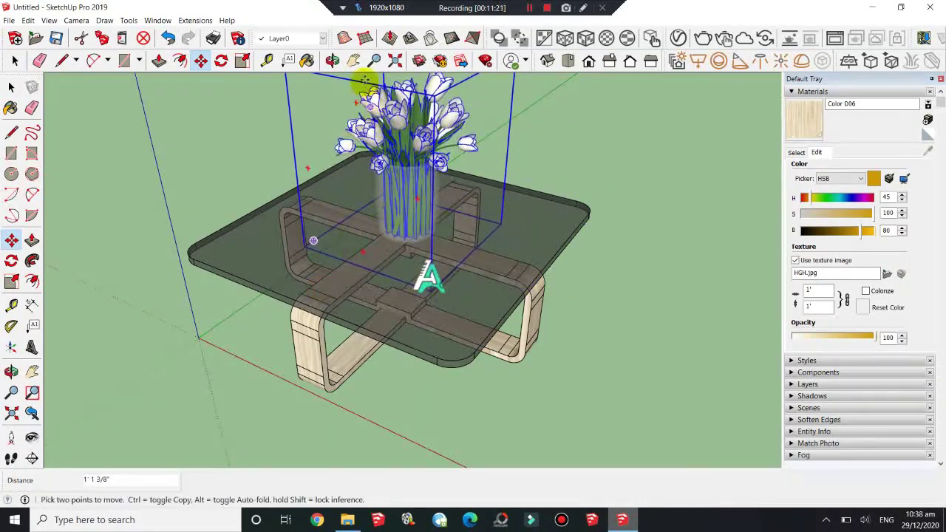
{"action": "left_click", "coordinate": [420, 269]}
{"action": "scroll", "coordinate": [419, 270], "scroll_direction": "down", "scroll_amount": 3}
Scale the vase down to 0.70 and move it to the table centre
{"action": "left_click", "coordinate": [128, 20]}
{"action": "left_click", "coordinate": [148, 111]}
{"action": "left_click_drag", "start_coordinate": [487, 122], "coordinate": [436, 164]}
{"action": "left_click", "coordinate": [200, 60]}
{"action": "left_click", "coordinate": [387, 281]}
{"action": "left_click", "coordinate": [409, 240]}
{"action": "key", "text": "space"}
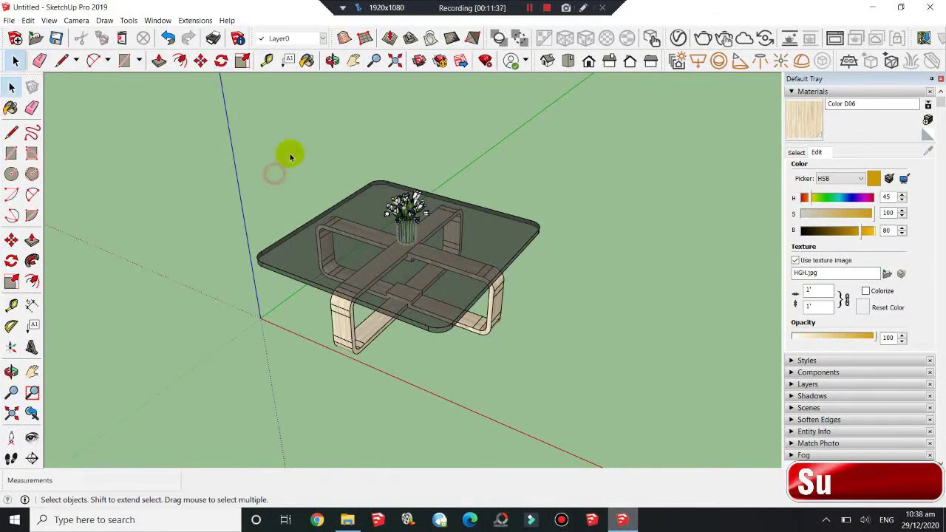
{"action": "left_click", "coordinate": [395, 60]}
Turn off edge display and make the background grey by setting saturation to 0
{"action": "left_click", "coordinate": [813, 91]}
{"action": "left_click", "coordinate": [806, 103]}
{"action": "left_click", "coordinate": [816, 164]}
{"action": "left_click", "coordinate": [796, 194]}
{"action": "left_click", "coordinate": [825, 180]}
{"action": "left_click", "coordinate": [835, 203]}
{"action": "left_click_drag", "start_coordinate": [869, 262], "coordinate": [842, 267]}
{"action": "left_click", "coordinate": [852, 303]}
Turn on shadows and set the sun's date and time to around noon
{"action": "left_click", "coordinate": [839, 165]}
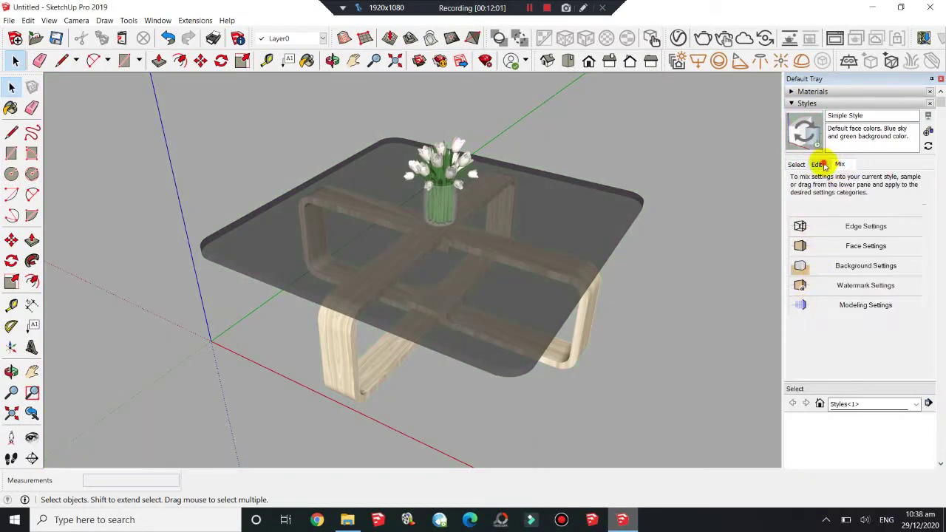
{"action": "left_click", "coordinate": [820, 164]}
{"action": "left_click", "coordinate": [806, 103]}
{"action": "left_click", "coordinate": [811, 138]}
{"action": "left_click", "coordinate": [795, 154]}
{"action": "left_click_drag", "start_coordinate": [868, 190], "coordinate": [854, 170]}
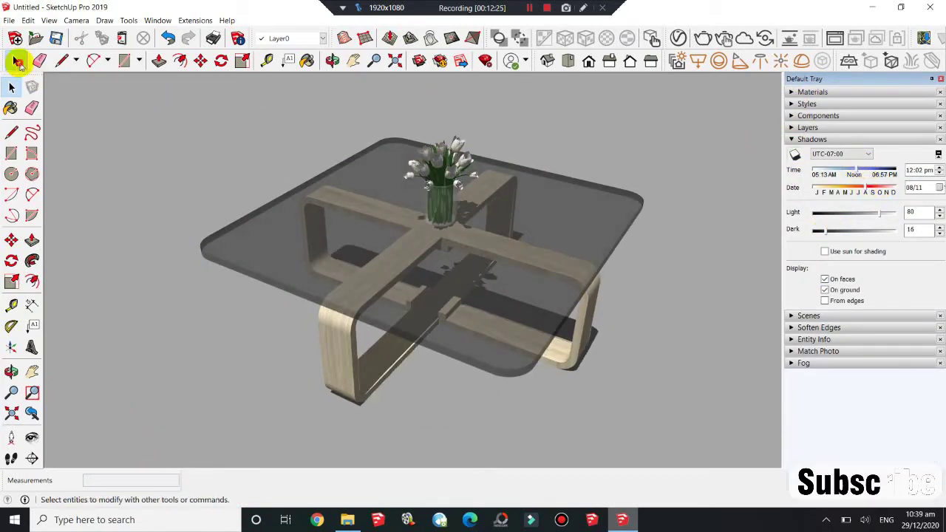
{"action": "middle_click_drag", "start_coordinate": [222, 185], "coordinate": [173, 126]}
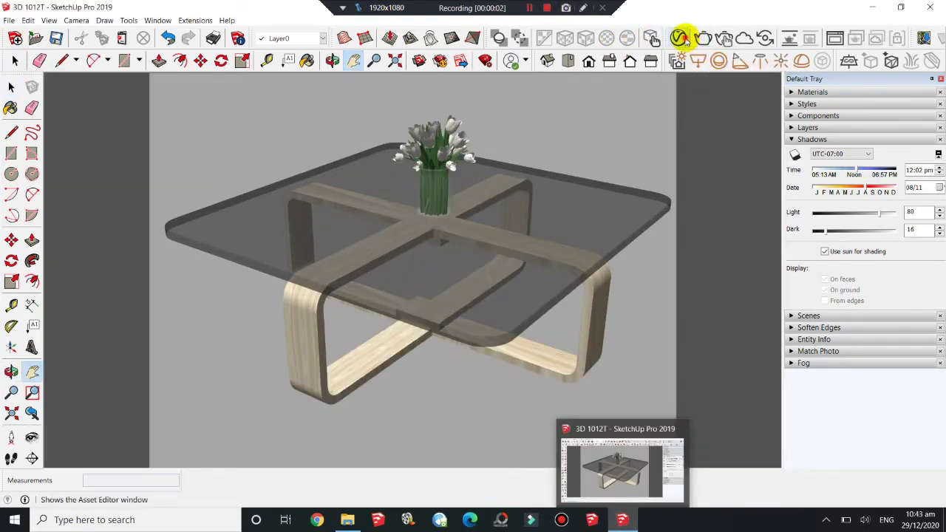
{"action": "left_click", "coordinate": [679, 37]}
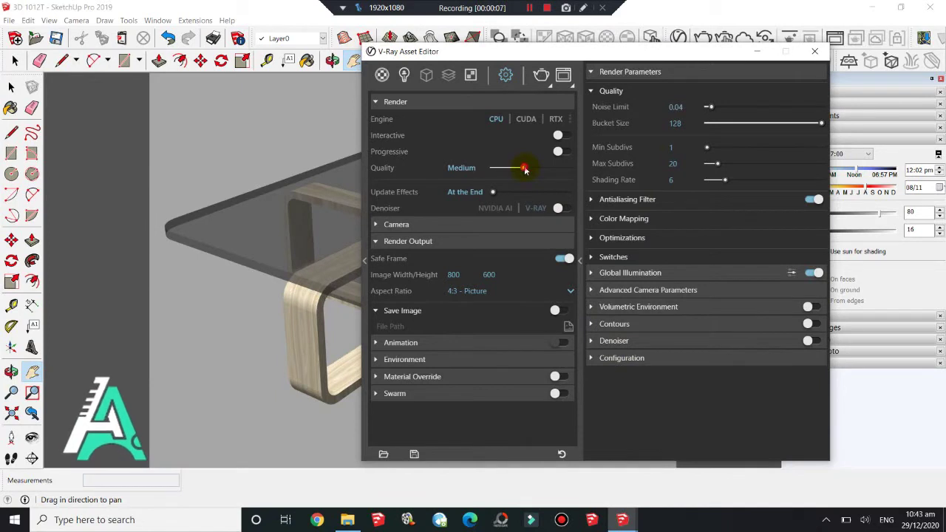
Raise V-Ray quality above Medium, reduce the bucket size slightly, and render the table
{"action": "left_click_drag", "start_coordinate": [524, 170], "coordinate": [533, 170]}
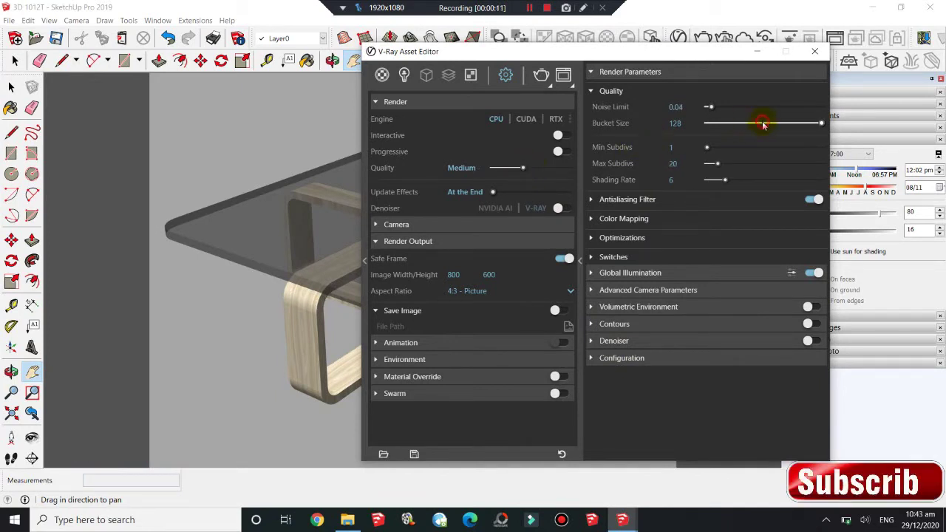
{"action": "left_click_drag", "start_coordinate": [763, 125], "coordinate": [815, 124]}
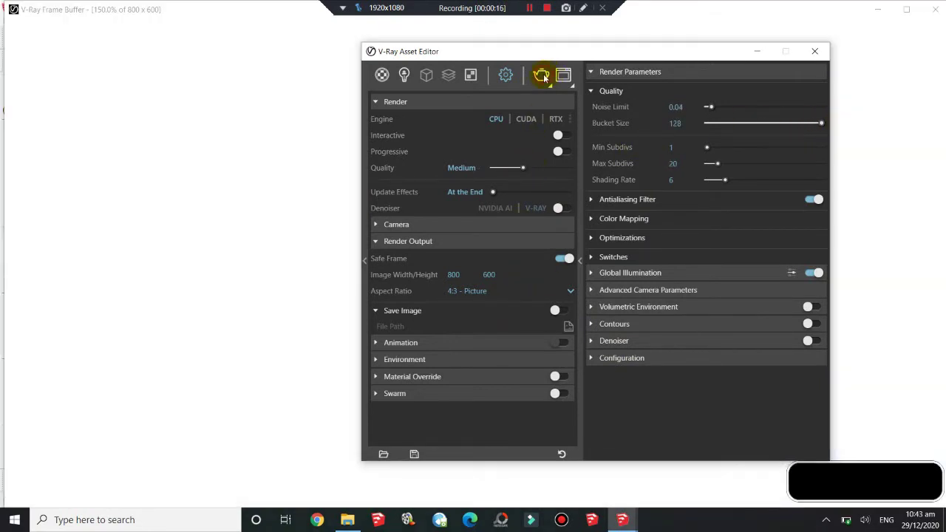
{"action": "left_click", "coordinate": [541, 74]}
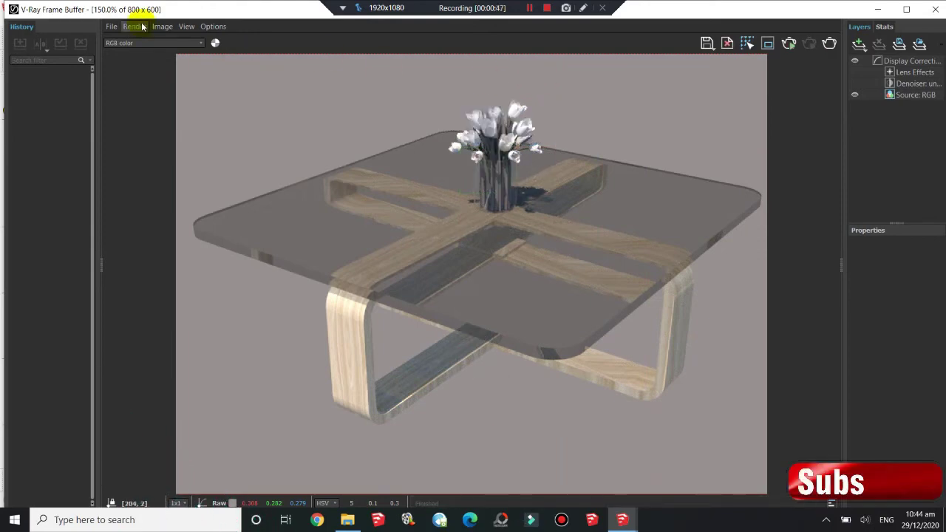
Save the render as PNG YUY12 in Table Design 13, overwriting the existing file
{"action": "left_click", "coordinate": [112, 26]}
{"action": "left_click", "coordinate": [122, 38]}
{"action": "left_click", "coordinate": [281, 126]}
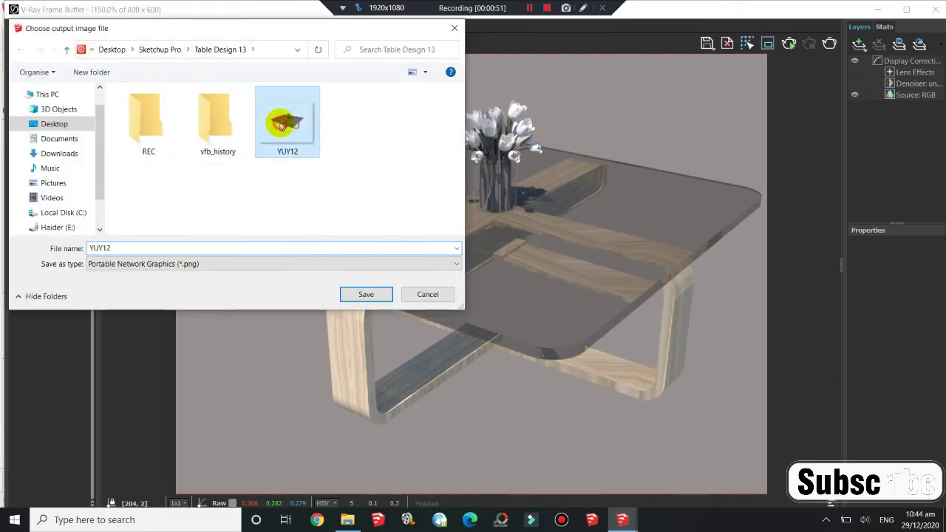
{"action": "left_click", "coordinate": [363, 292]}
{"action": "left_click", "coordinate": [492, 261]}
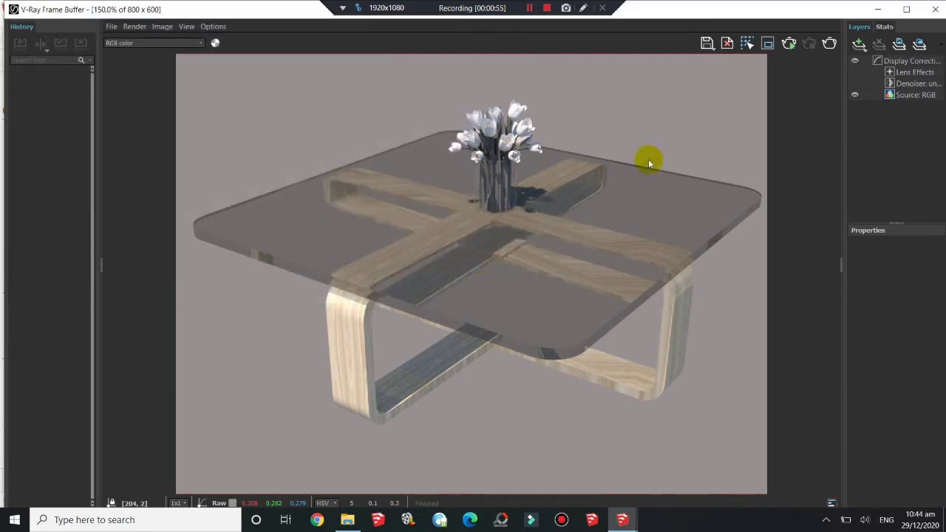